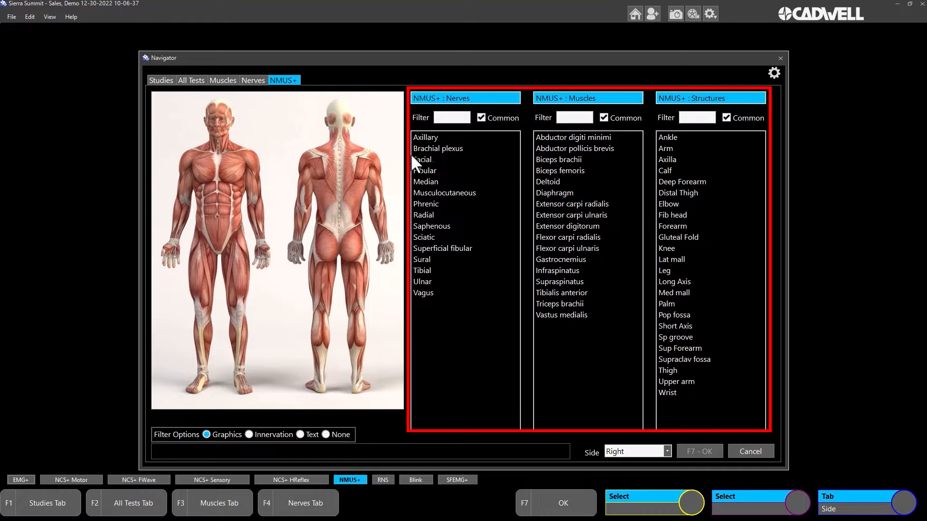
Step: Select the left upper arm on the body graphic and add the Median, Radial and Ulnar nerves and the Biceps brachii muscle to the study
{"action": "left_click", "coordinate": [254, 193]}
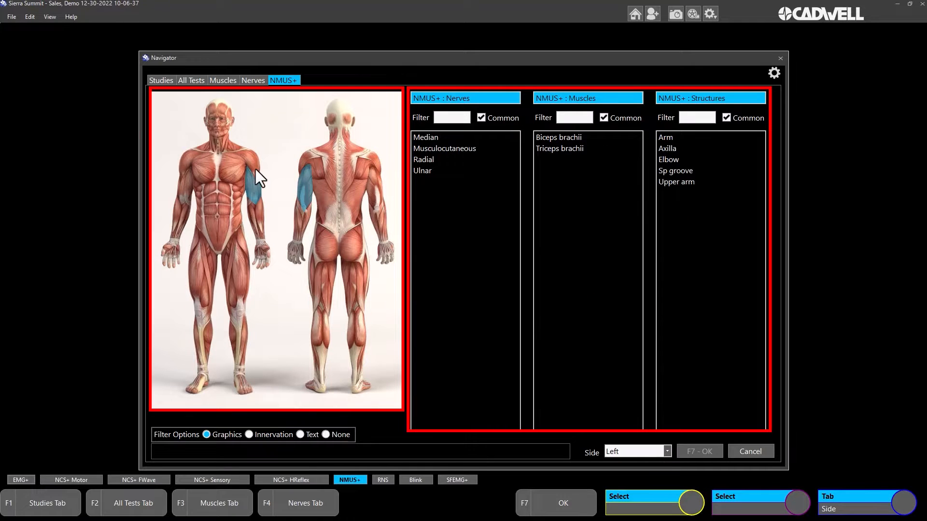
{"action": "left_click", "coordinate": [431, 137]}
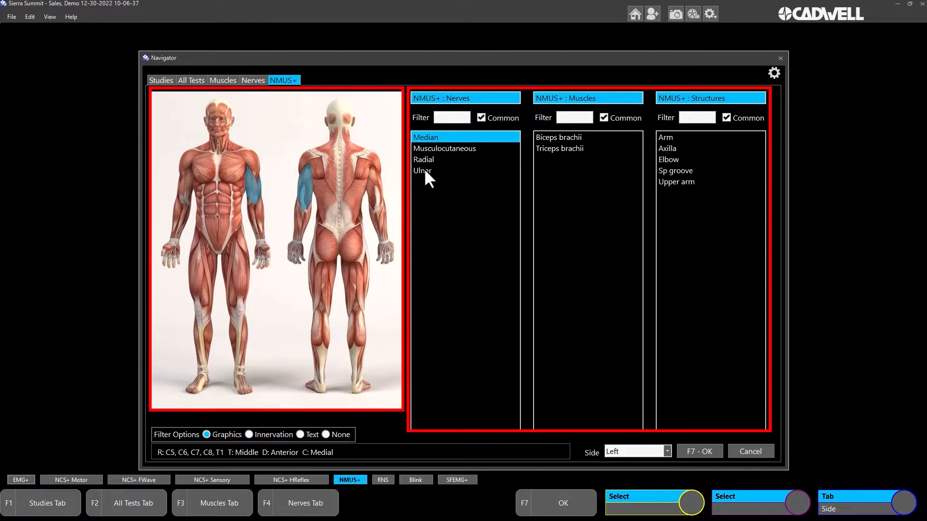
{"action": "left_click", "coordinate": [424, 162], "text": "ctrl"}
{"action": "left_click", "coordinate": [426, 170], "text": "ctrl"}
{"action": "left_click", "coordinate": [569, 138]}
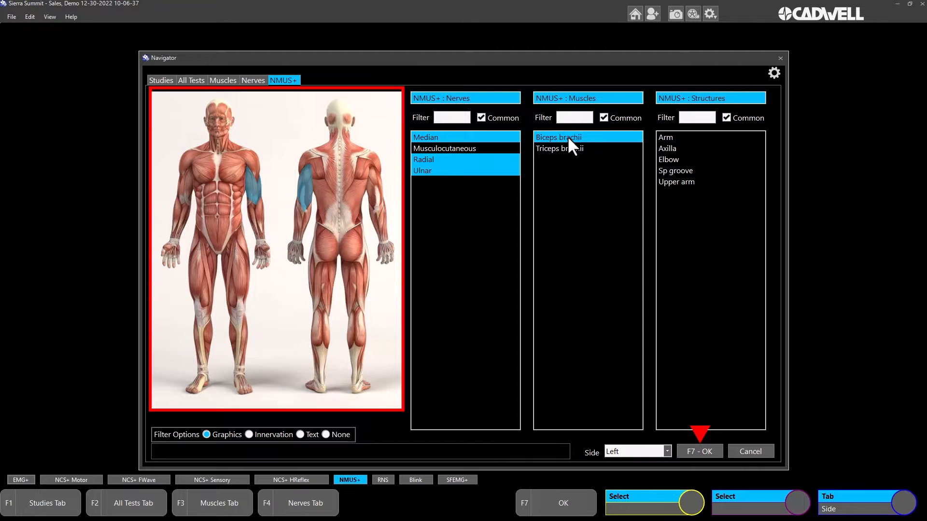
{"action": "left_click", "coordinate": [706, 451]}
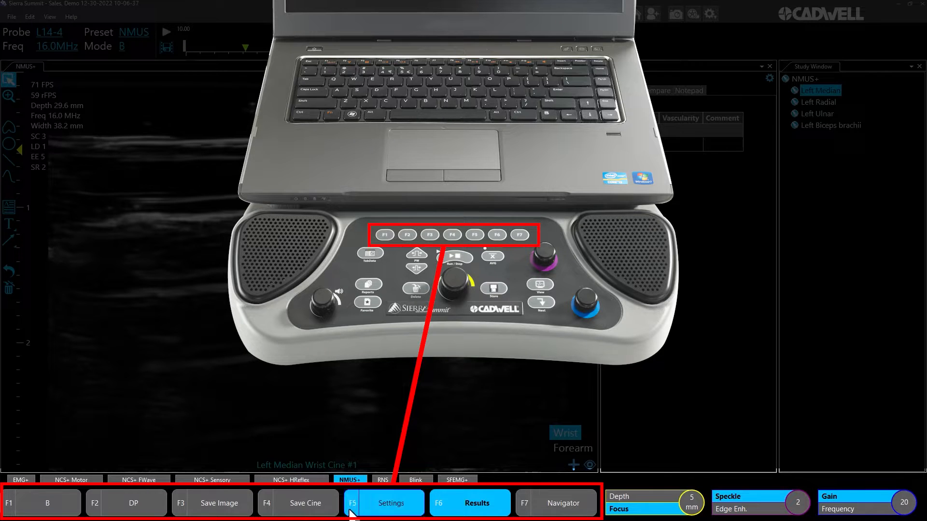
Step: Look through the basic, advanced, TGC and preset imaging settings for the probe, and close the settings
{"action": "left_click", "coordinate": [396, 506]}
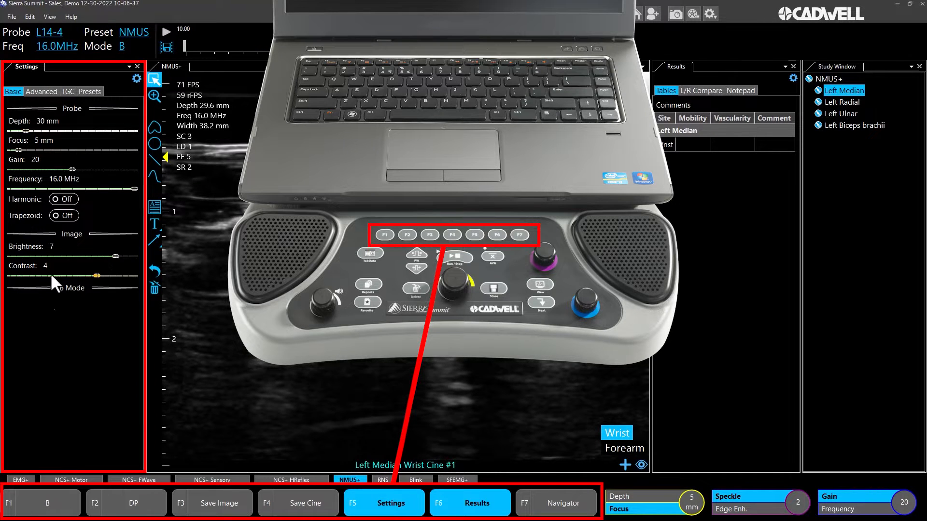
{"action": "left_click", "coordinate": [40, 90]}
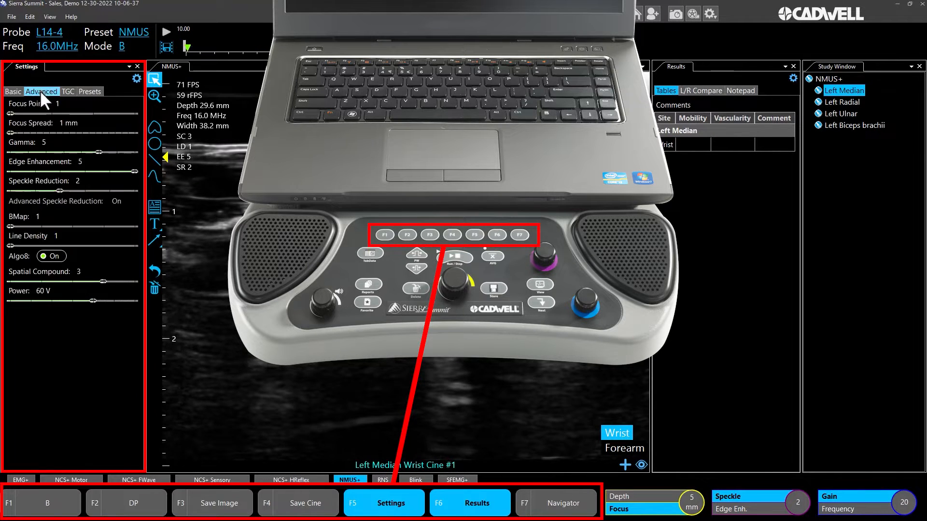
{"action": "left_click", "coordinate": [64, 91]}
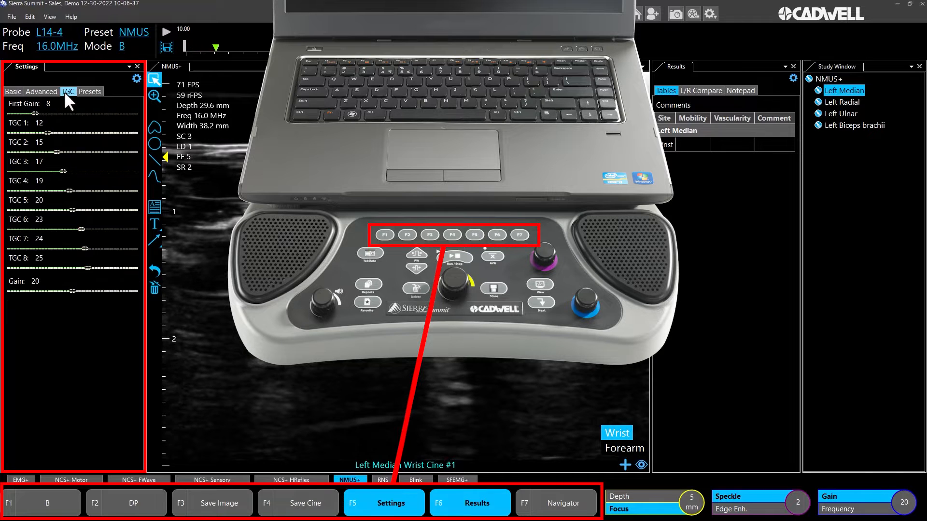
{"action": "left_click", "coordinate": [89, 92]}
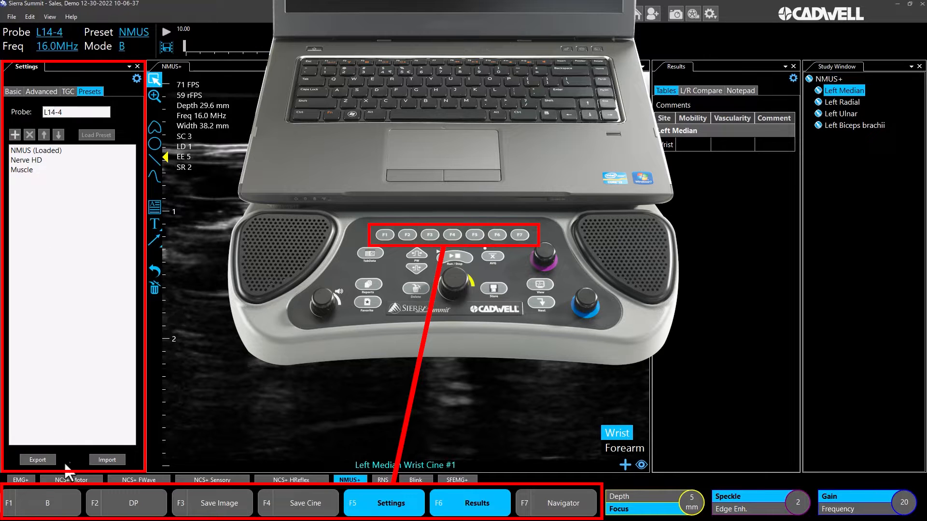
{"action": "left_click", "coordinate": [386, 510]}
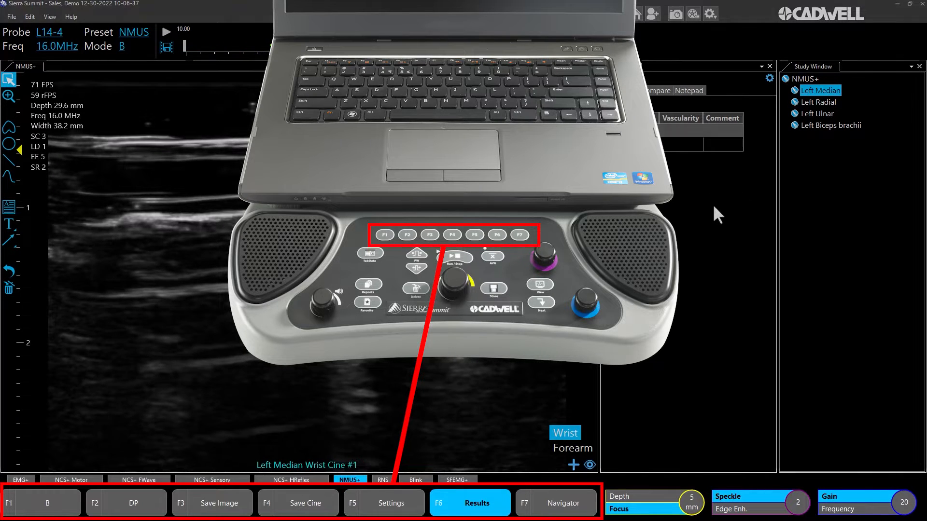
Step: Hide and show the results area to switch between the enlarged ultrasound image and the results tables
{"action": "left_click", "coordinate": [476, 501]}
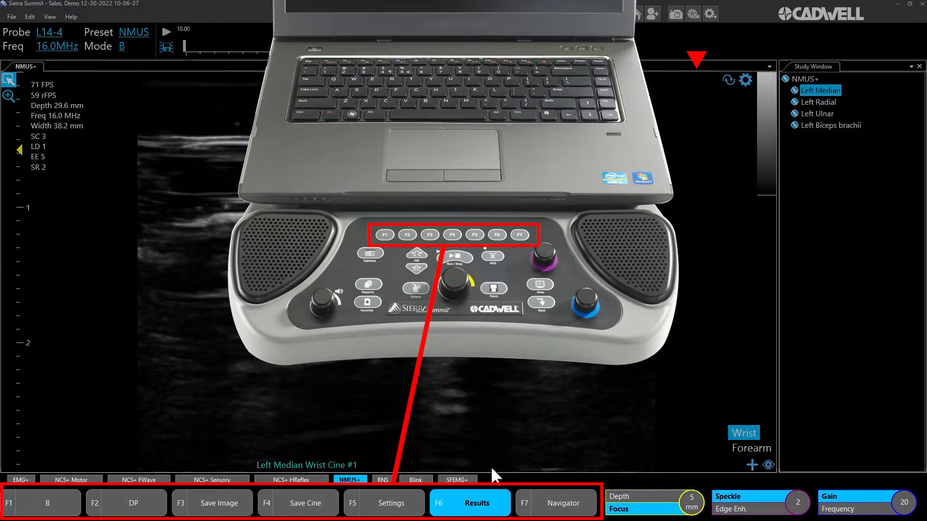
{"action": "left_click", "coordinate": [476, 501]}
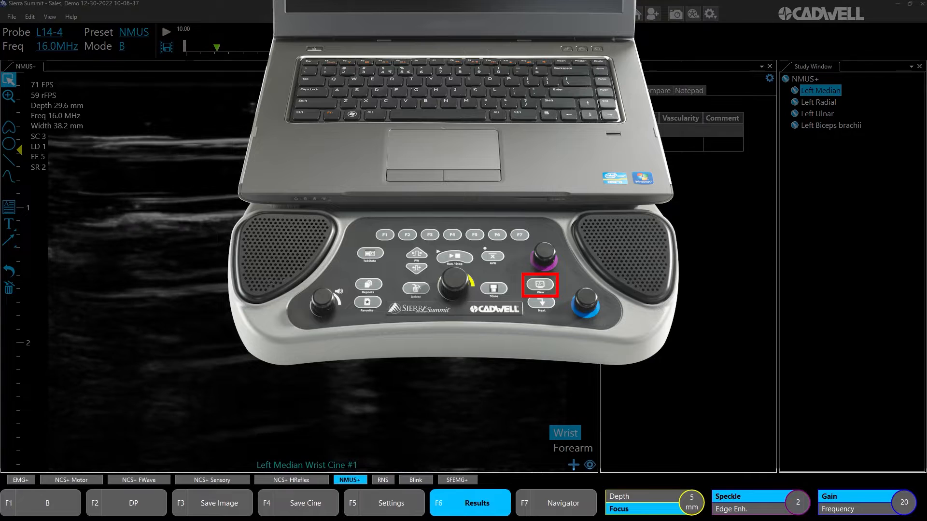
{"action": "key", "text": "F6"}
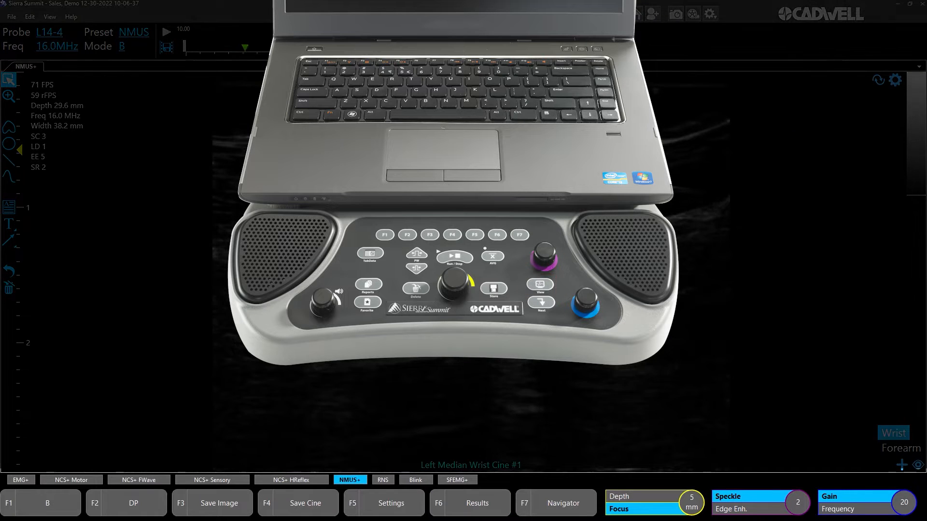
{"action": "key", "text": "F6"}
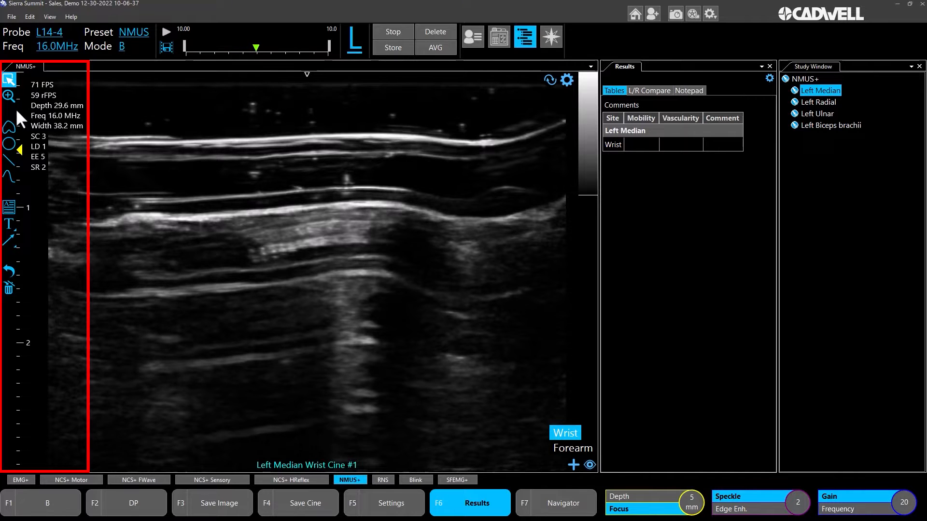
Step: Try the zoom tool on the upper part of the ultrasound image
{"action": "left_click", "coordinate": [14, 83]}
{"action": "left_click", "coordinate": [8, 96]}
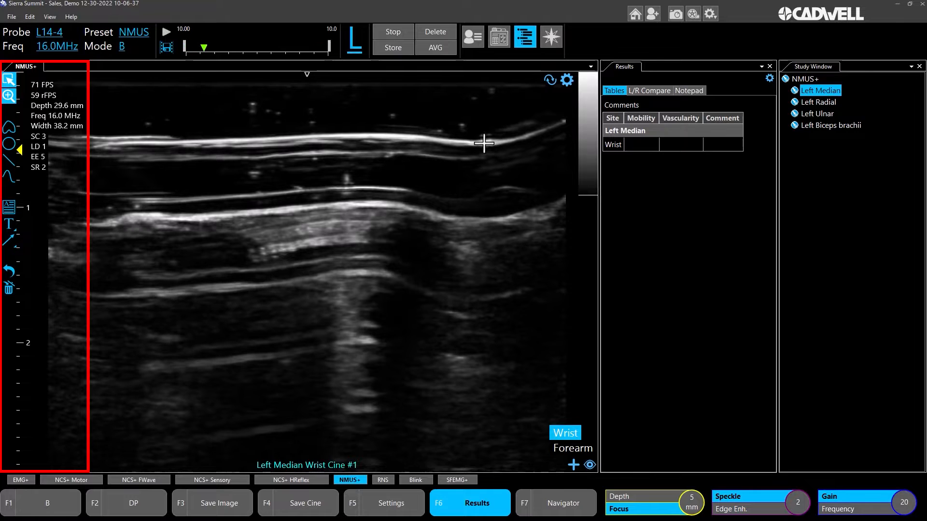
{"action": "left_click", "coordinate": [477, 129]}
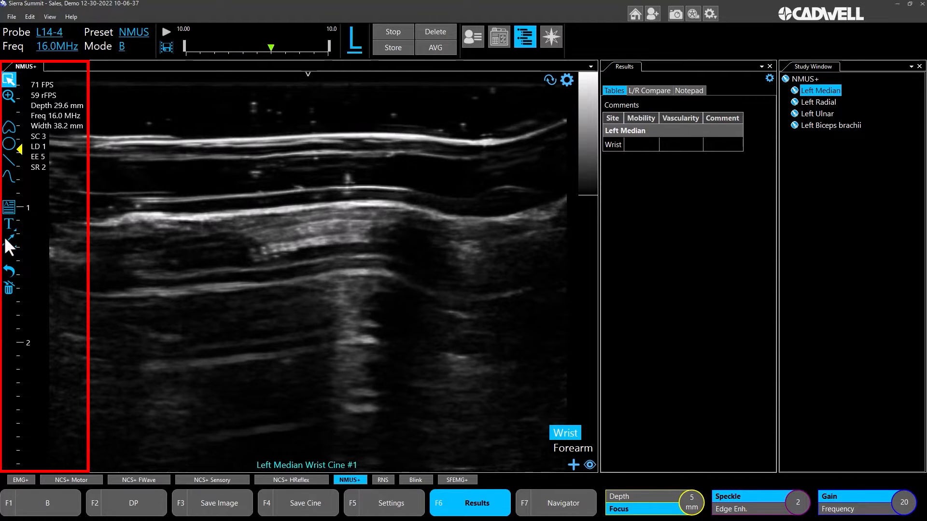
Step: Place the predefined text annotations LAX and Tendon on the ultrasound image and close the annotation list
{"action": "left_click", "coordinate": [9, 212]}
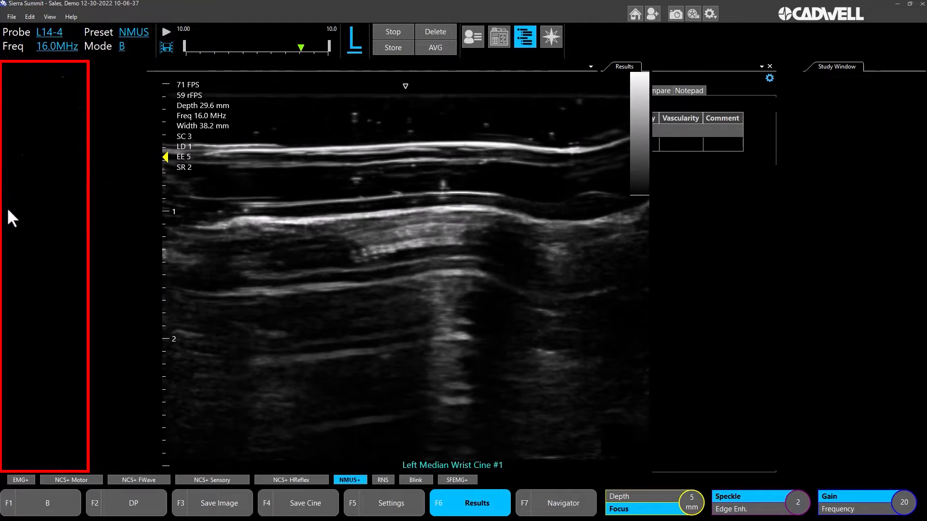
{"action": "left_click", "coordinate": [21, 119]}
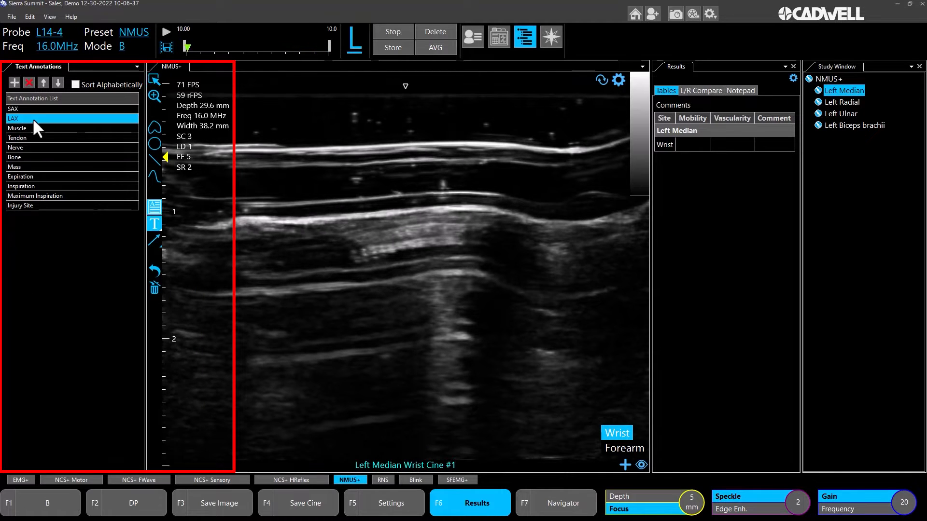
{"action": "left_click", "coordinate": [252, 199]}
{"action": "left_click", "coordinate": [26, 137]}
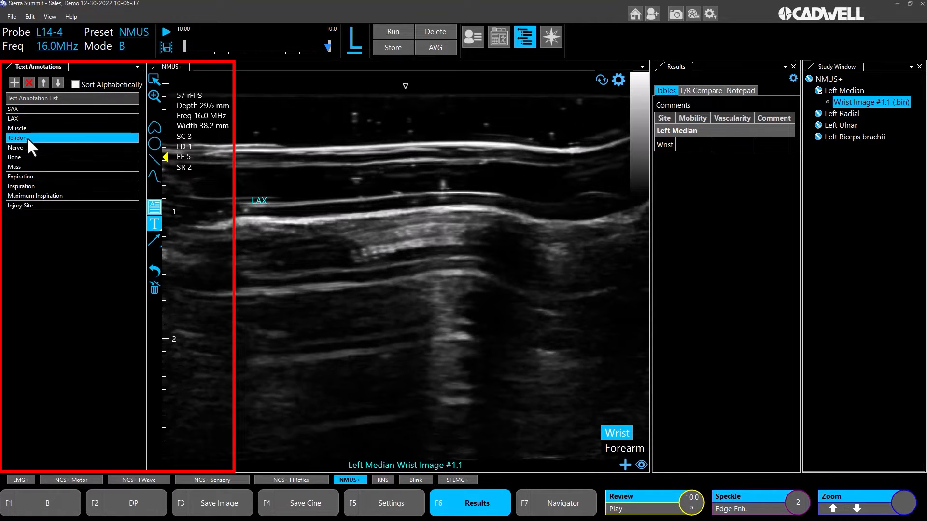
{"action": "left_click", "coordinate": [274, 247]}
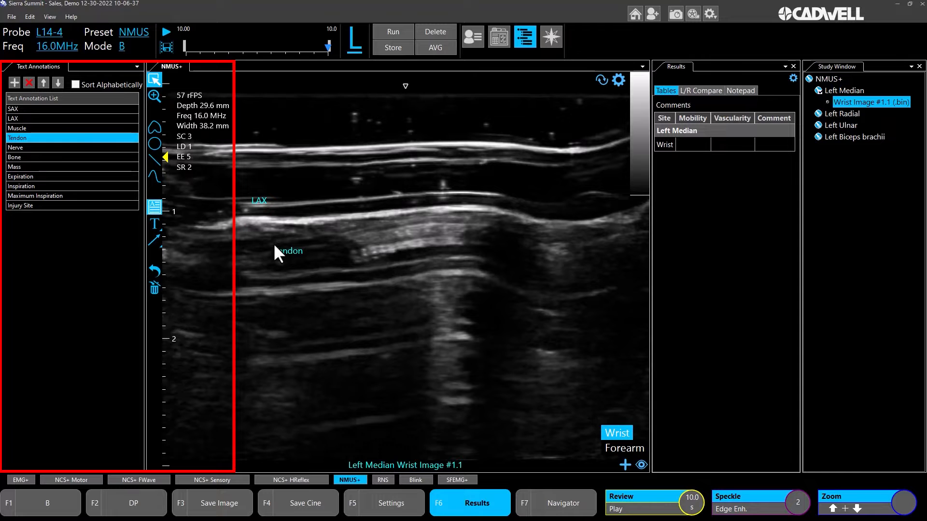
{"action": "left_click", "coordinate": [154, 206]}
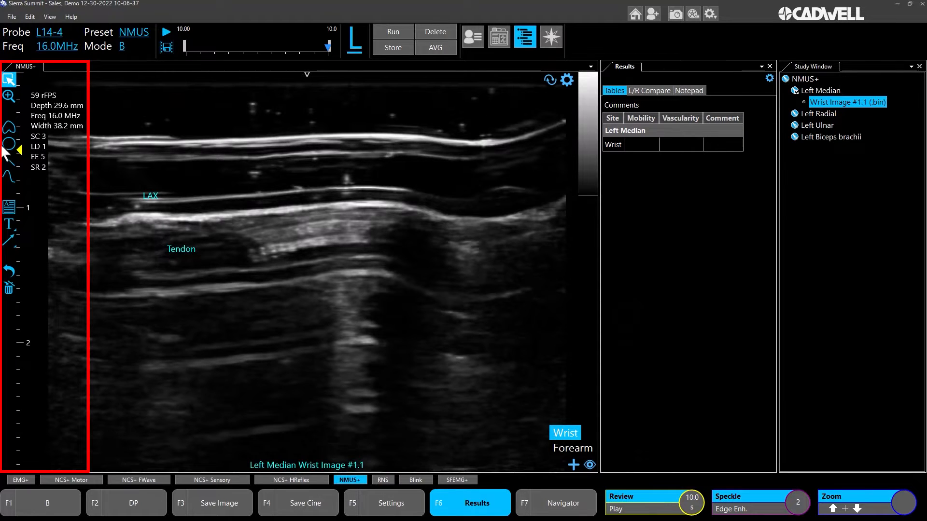
Step: Add the custom text annotation "asdfdasdfasdf" and draw arrow annotations on the wrist image
{"action": "left_click", "coordinate": [9, 224]}
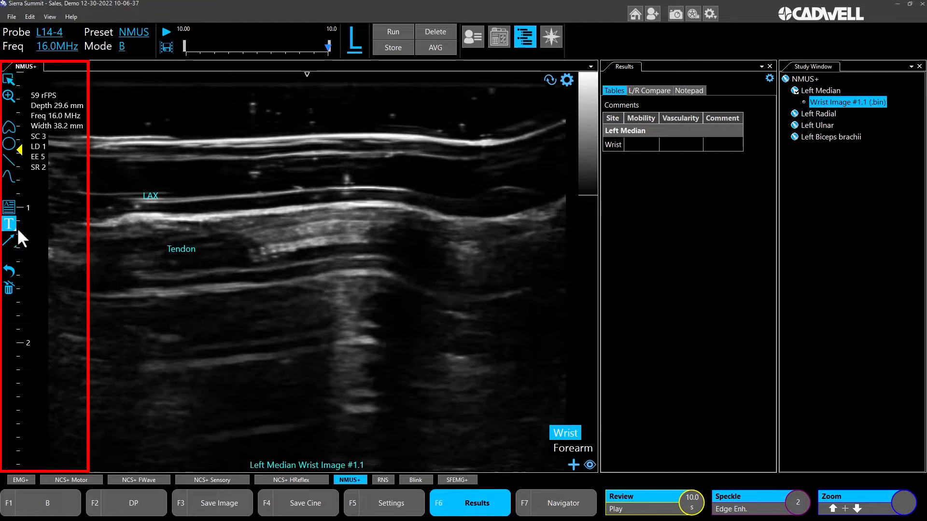
{"action": "left_click", "coordinate": [261, 155]}
{"action": "type", "text": "asdfd"}
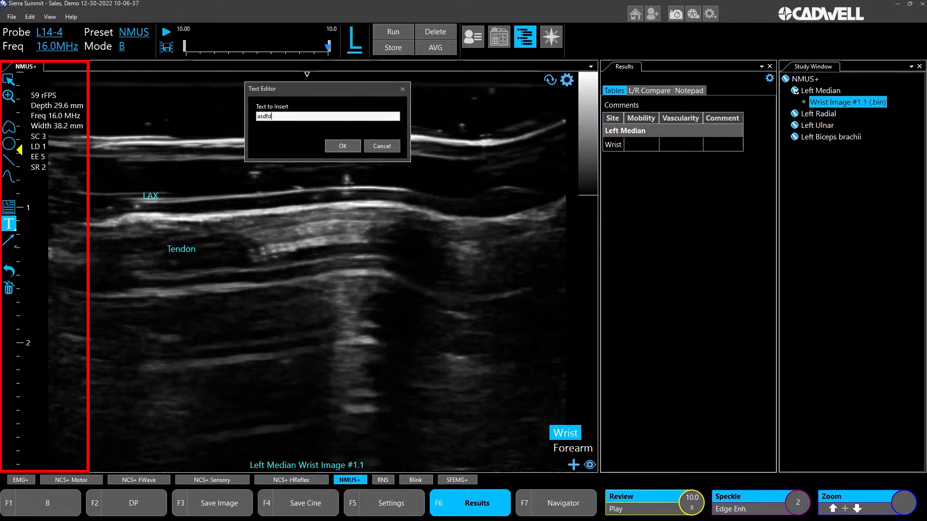
{"action": "type", "text": "asdfasdf"}
{"action": "left_click", "coordinate": [342, 147]}
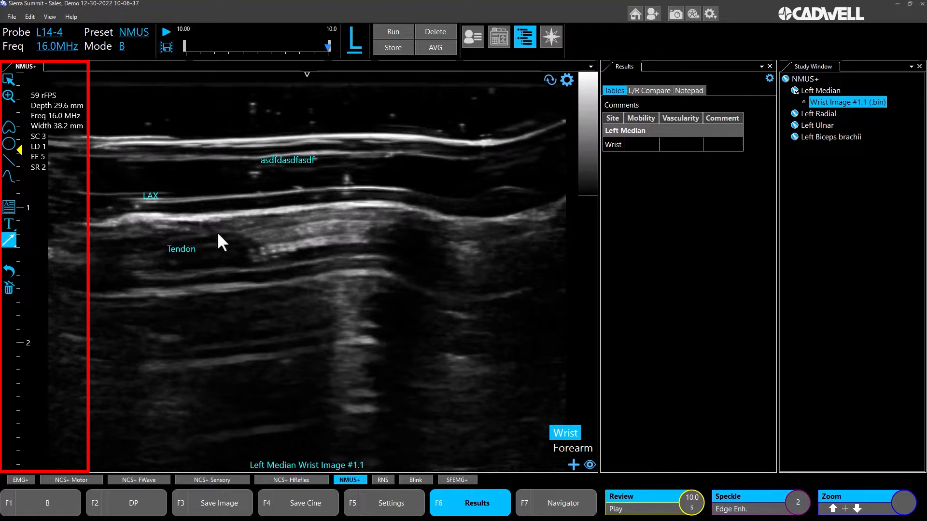
{"action": "left_click_drag", "start_coordinate": [255, 193], "coordinate": [211, 184]}
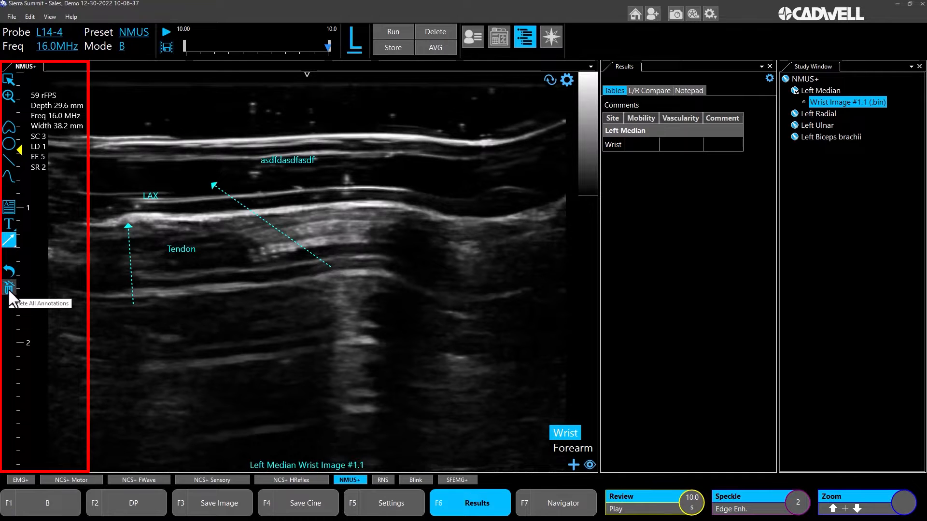
Step: Undo the arrows and the custom text, and delete all remaining annotations from the wrist image
{"action": "left_click", "coordinate": [9, 272]}
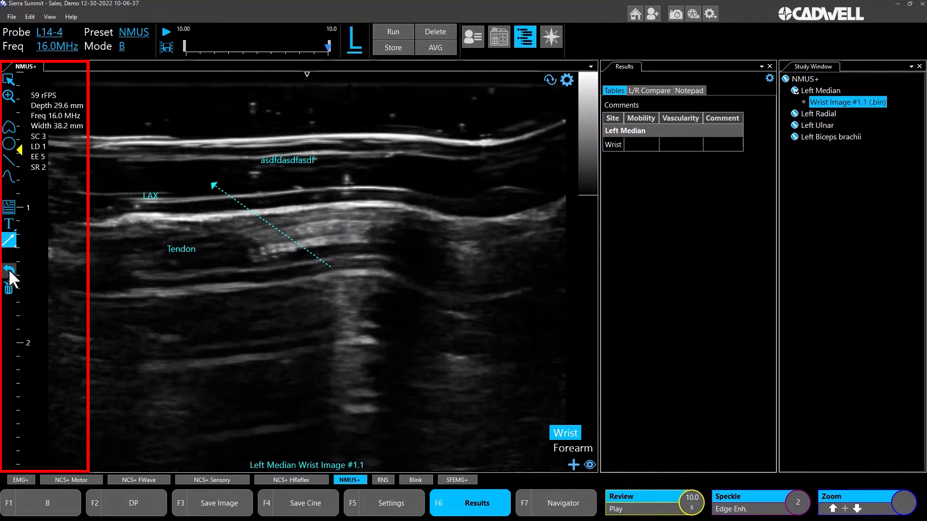
{"action": "left_click", "coordinate": [9, 273]}
{"action": "left_click", "coordinate": [9, 273]}
{"action": "left_click", "coordinate": [8, 287]}
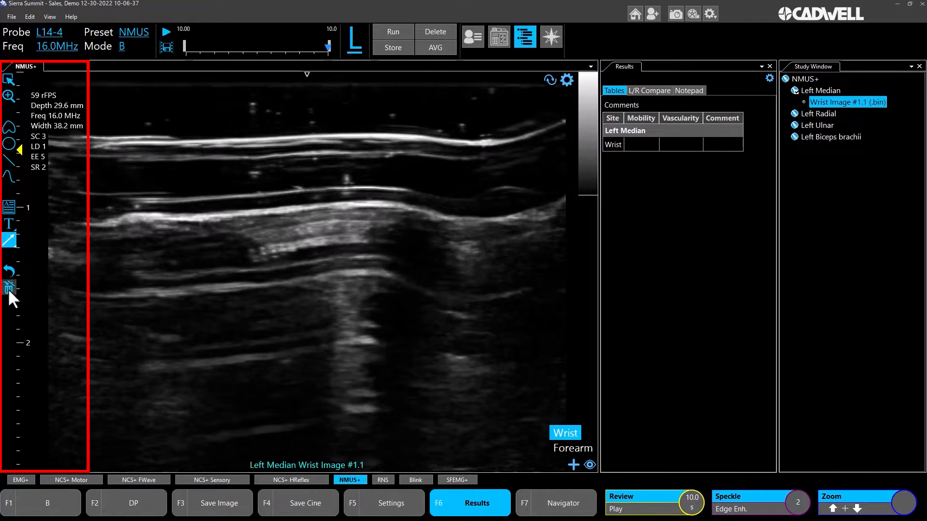
{"action": "key", "text": "ctrl+z"}
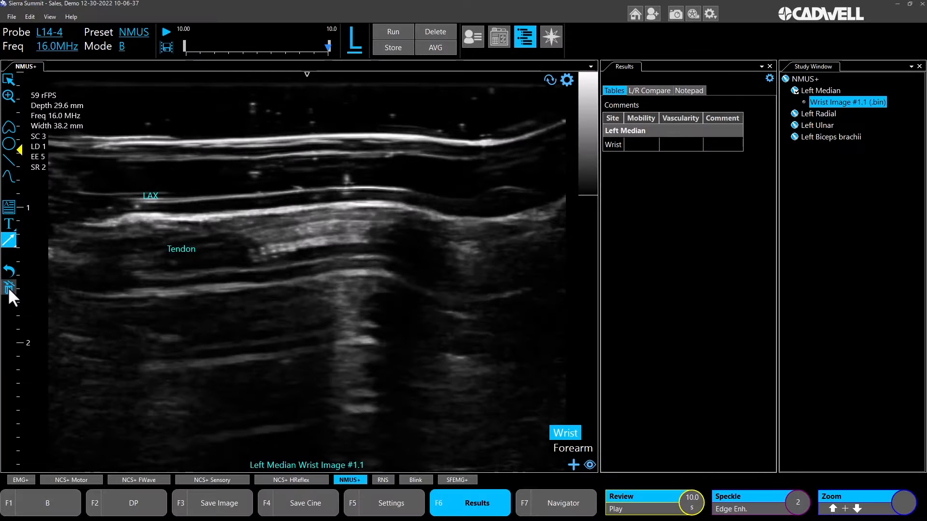
{"action": "left_click", "coordinate": [8, 287]}
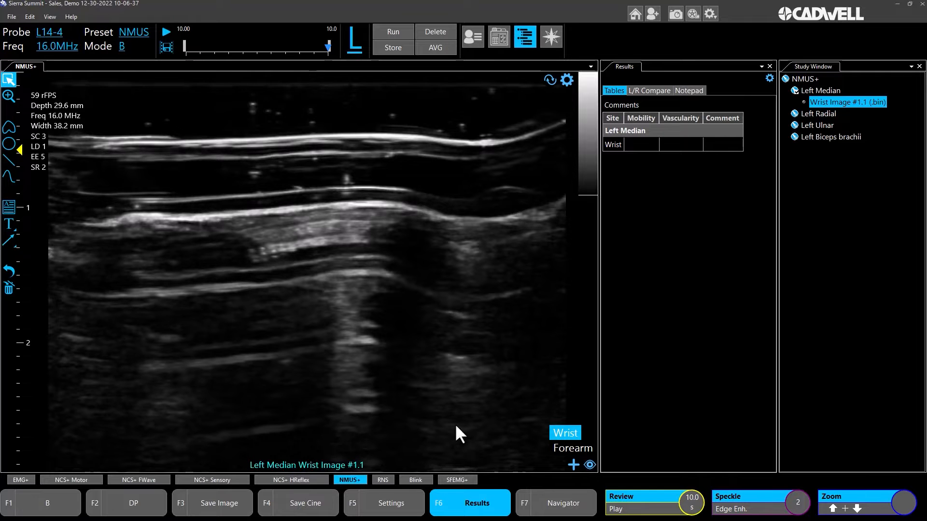
Step: Run a new live scan of the left median nerve at the wrist, freeze it, and review the recorded frames back to about 8 seconds
{"action": "key", "text": "space"}
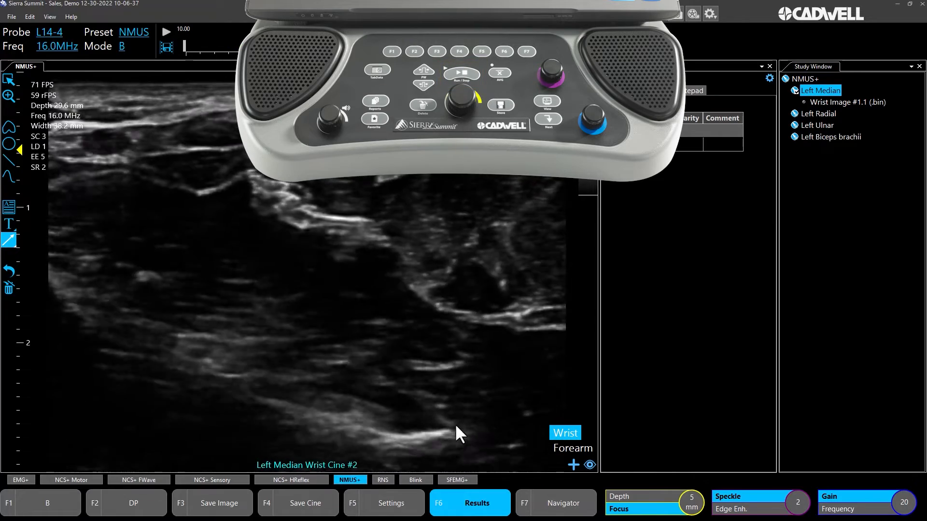
{"action": "key", "text": "space"}
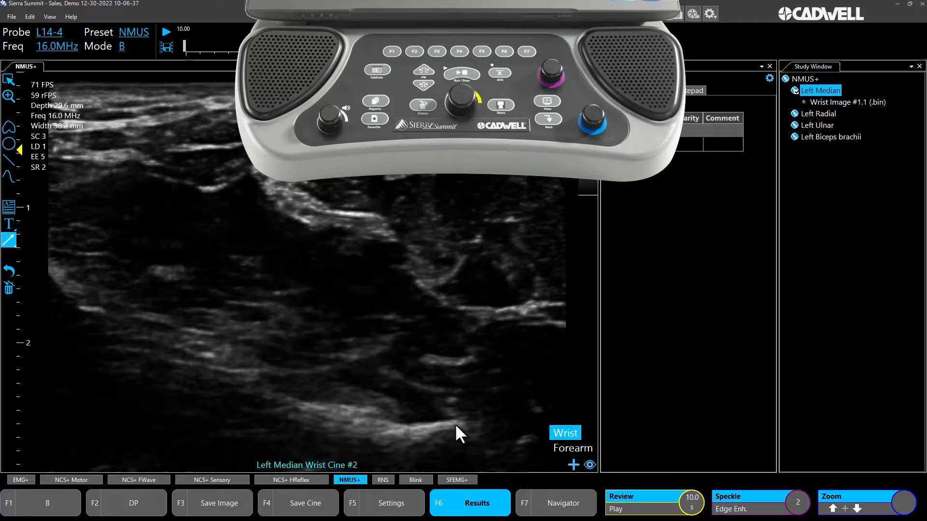
{"action": "scroll", "coordinate": [455, 424], "scroll_direction": "up", "scroll_amount": 8}
{"action": "scroll", "coordinate": [455, 424], "scroll_direction": "up", "scroll_amount": 15}
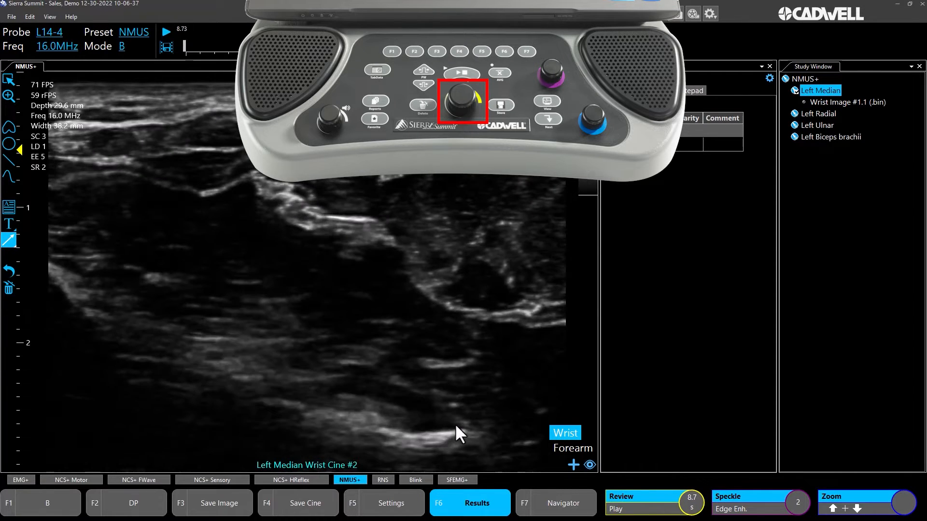
{"action": "scroll", "coordinate": [455, 424], "scroll_direction": "up", "scroll_amount": 11}
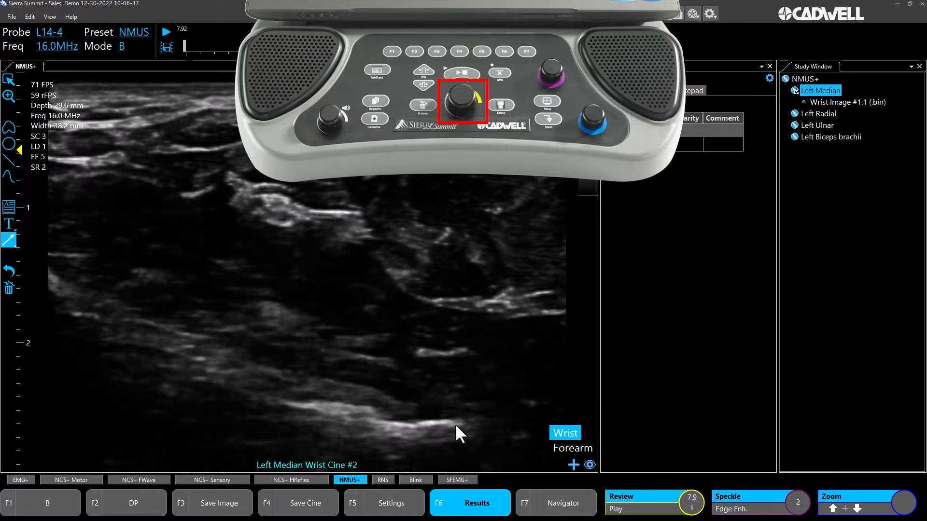
{"action": "scroll", "coordinate": [455, 424], "scroll_direction": "up", "scroll_amount": 1}
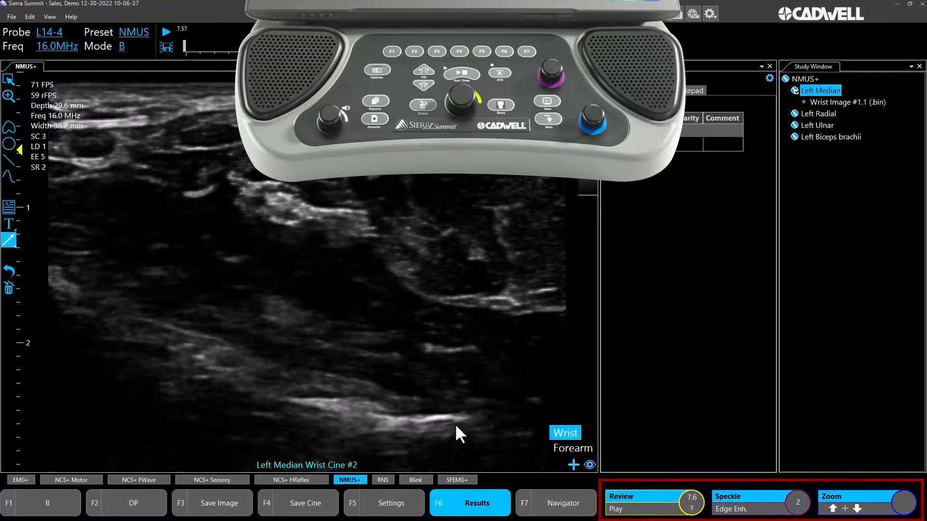
{"action": "scroll", "coordinate": [631, 479], "scroll_direction": "down", "scroll_amount": 5}
Step: Switch the cine control to Play and back to Review, and move through the recorded frames to about 6.5 seconds
{"action": "left_click", "coordinate": [630, 477]}
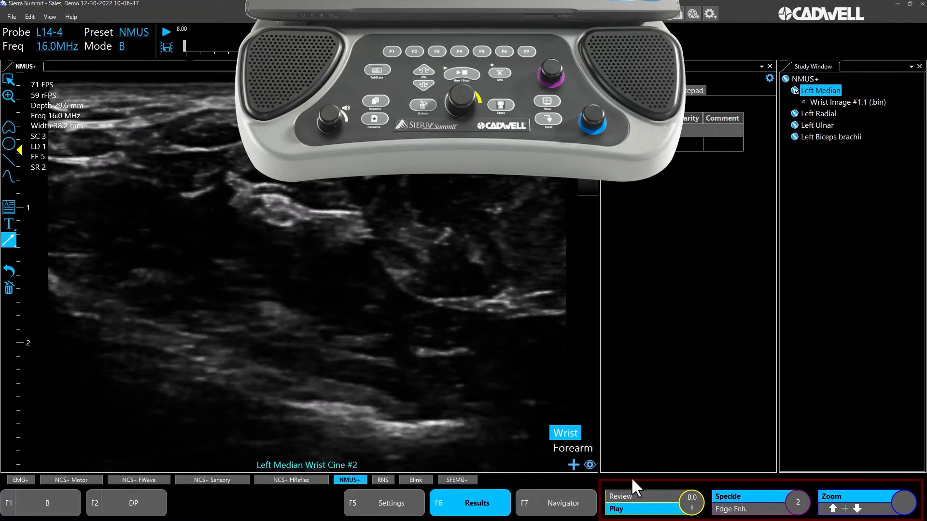
{"action": "left_click", "coordinate": [631, 477]}
{"action": "scroll", "coordinate": [630, 477], "scroll_direction": "down", "scroll_amount": 10}
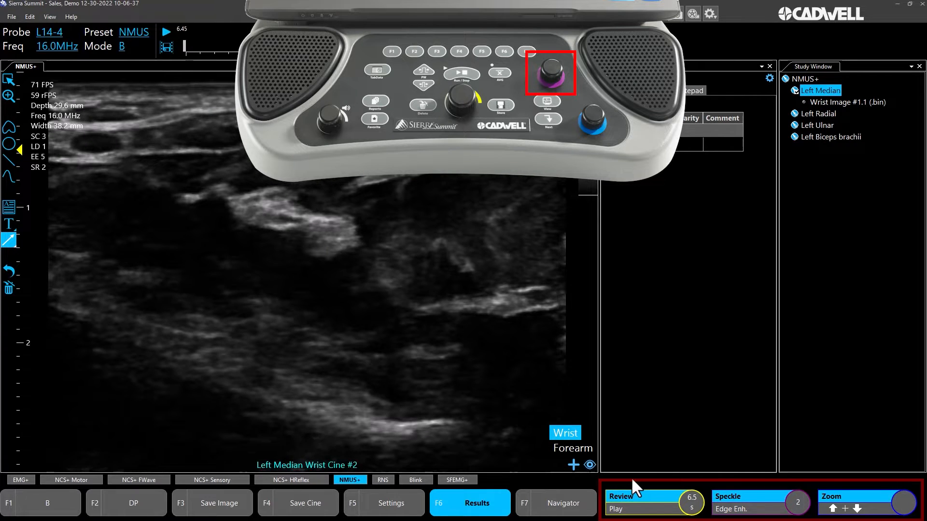
Step: Zoom in on the recorded wrist frame at about 6.8 seconds and trace the median nerve's cross-sectional area, about 10.5 mm²
{"action": "scroll", "coordinate": [631, 477], "scroll_direction": "up", "scroll_amount": 5}
{"action": "scroll", "coordinate": [630, 477], "scroll_direction": "down", "scroll_amount": 1}
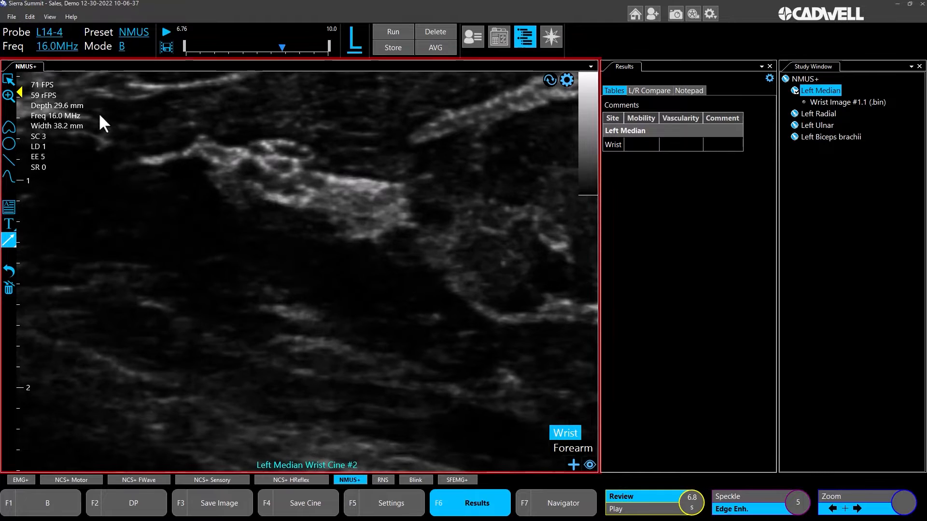
{"action": "left_click", "coordinate": [9, 127]}
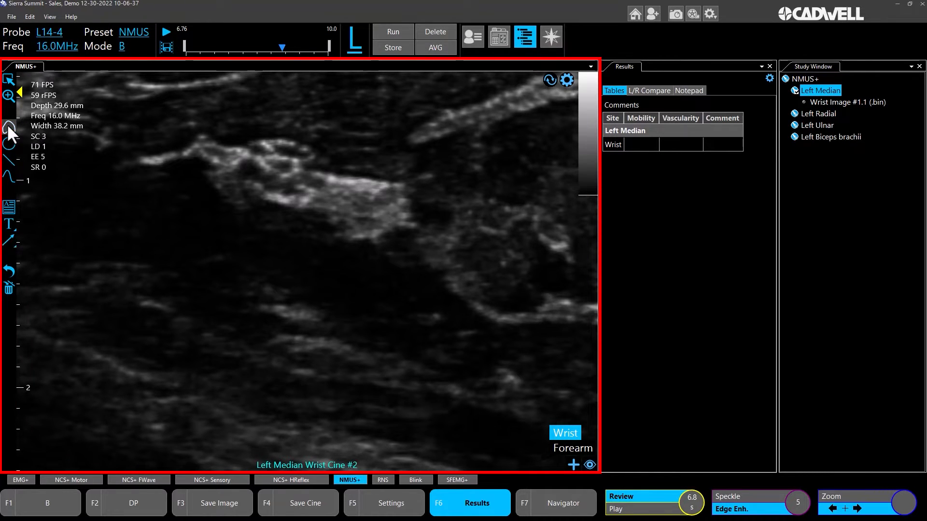
{"action": "left_click", "coordinate": [283, 141]}
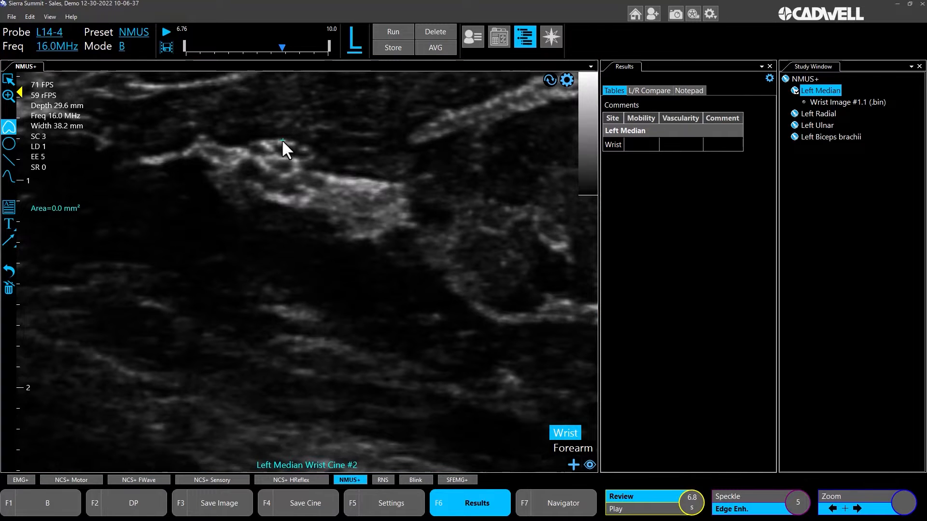
{"action": "mouse_move", "coordinate": [283, 141]}
{"action": "left_mouse_down"}
{"action": "mouse_move", "coordinate": [239, 152]}
{"action": "mouse_move", "coordinate": [235, 178]}
{"action": "mouse_move", "coordinate": [268, 199]}
{"action": "mouse_move", "coordinate": [303, 203]}
{"action": "mouse_move", "coordinate": [326, 179]}
{"action": "mouse_move", "coordinate": [314, 158]}
{"action": "left_mouse_up"}
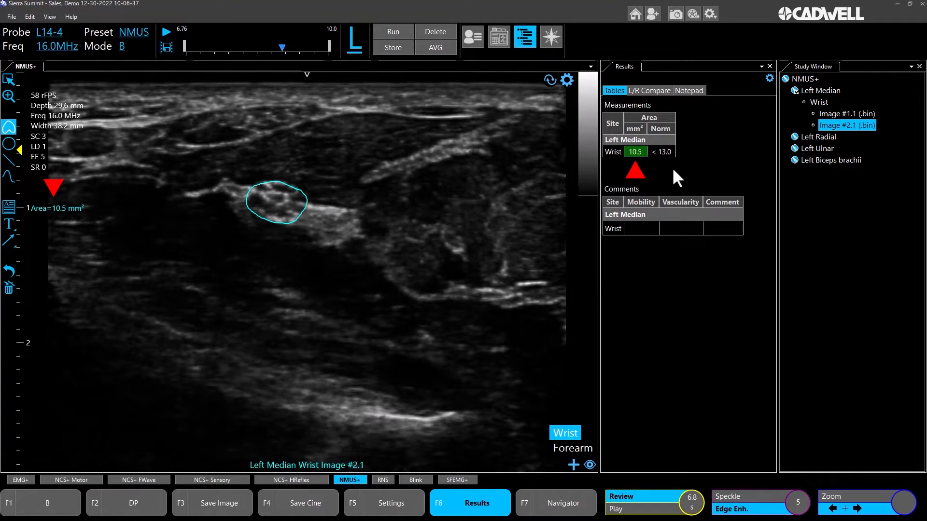
Step: View the ultrasound image display settings, including the option to auto-save annotated images, and close them
{"action": "left_click", "coordinate": [565, 80]}
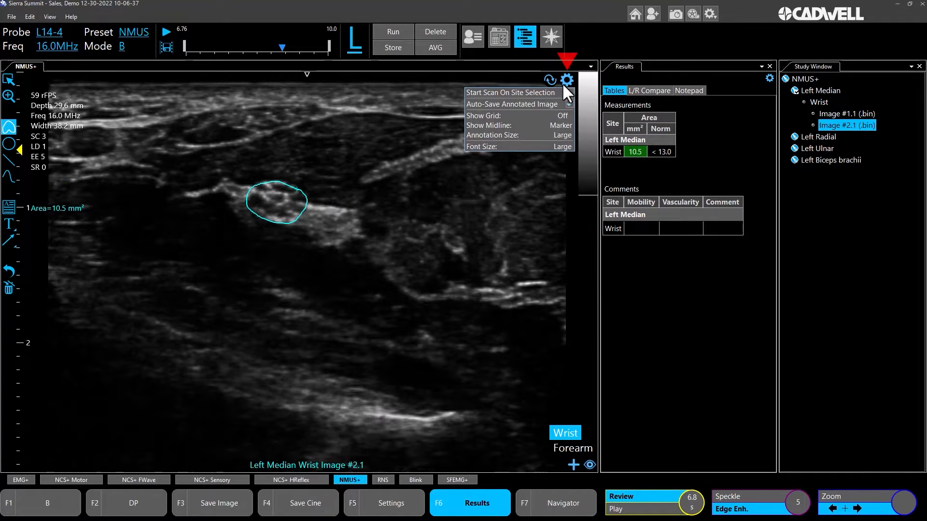
{"action": "left_click", "coordinate": [570, 105]}
{"action": "left_click", "coordinate": [418, 90]}
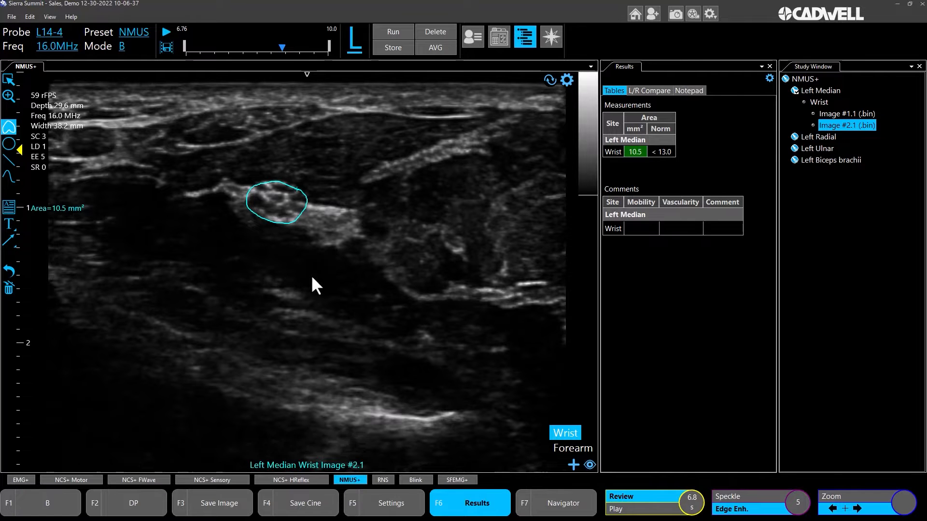
Step: Run and freeze another wrist scan, review to about 8.2 seconds, and measure two nerve widths of about 2.8 mm and 1.8 mm
{"action": "key", "text": "space"}
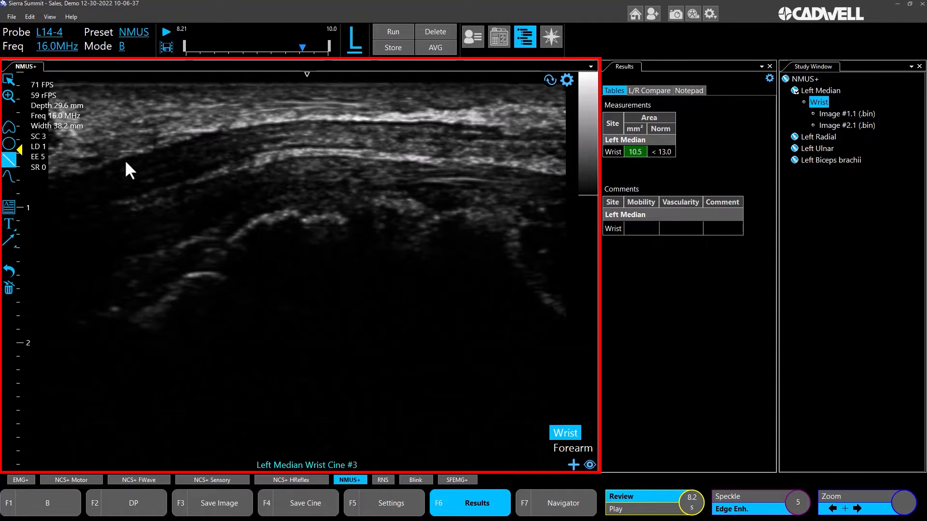
{"action": "left_click_drag", "start_coordinate": [126, 160], "coordinate": [139, 195]}
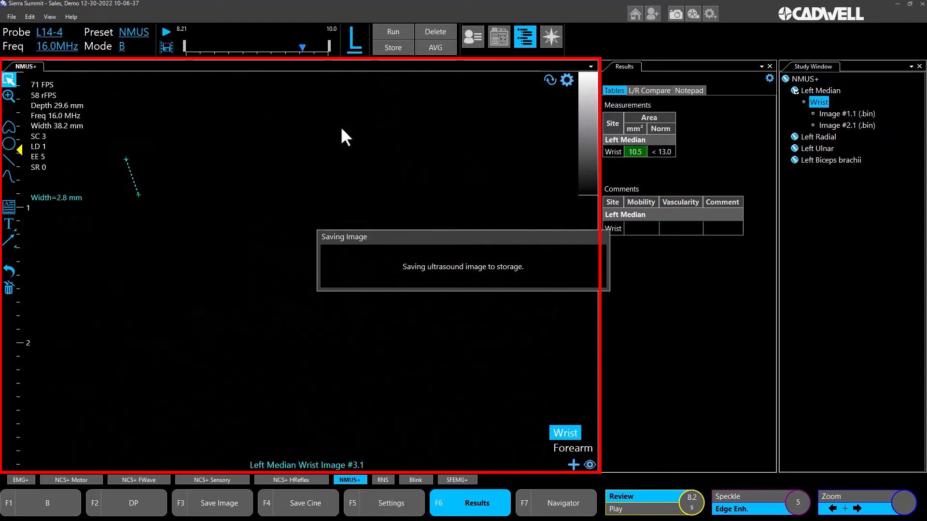
{"action": "left_click_drag", "start_coordinate": [341, 125], "coordinate": [340, 147]}
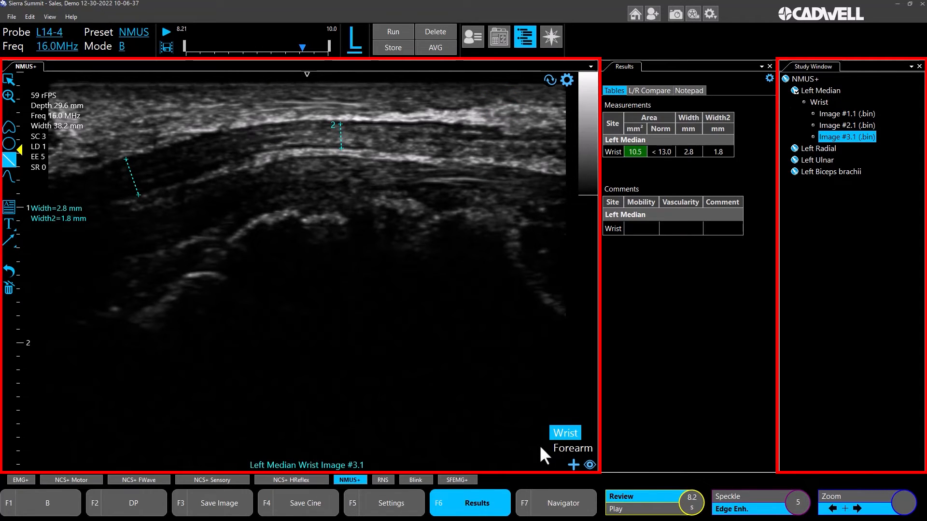
Step: Switch to the Forearm site, scan the left median nerve, freeze it, and review the frames back to about 9.4 seconds
{"action": "key", "text": "Down"}
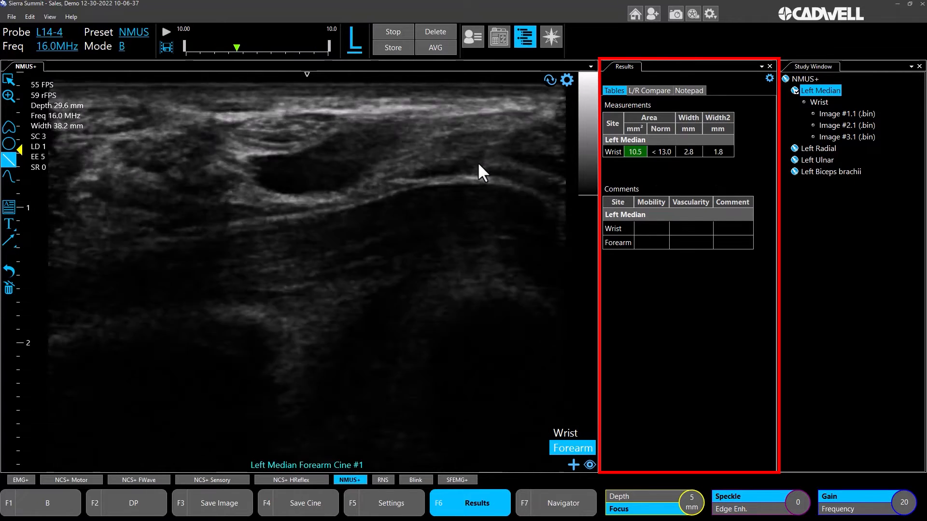
{"action": "left_click", "coordinate": [479, 165]}
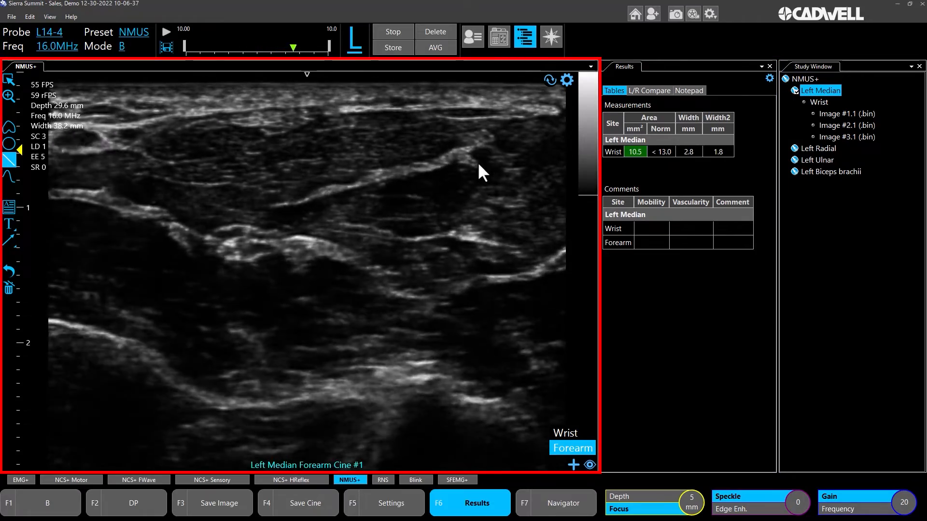
{"action": "key", "text": "space"}
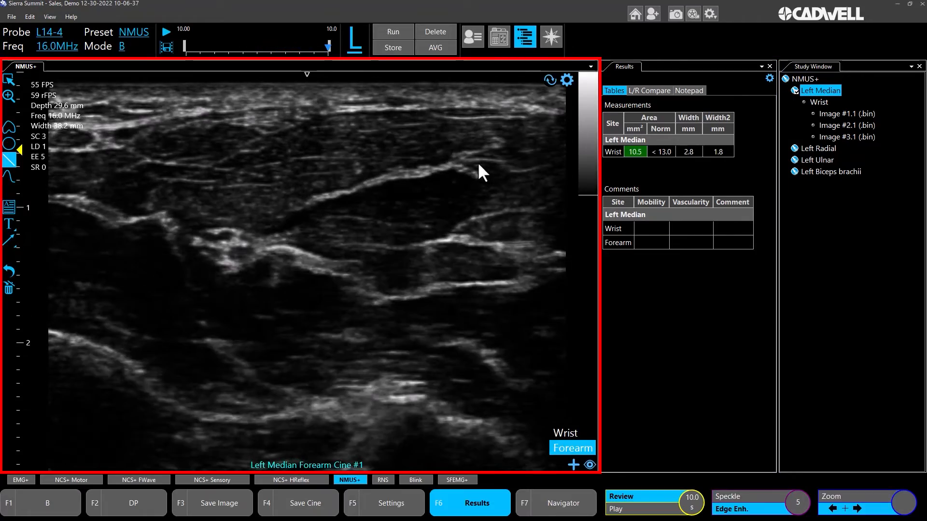
{"action": "scroll", "coordinate": [479, 165], "scroll_direction": "up", "scroll_amount": 10}
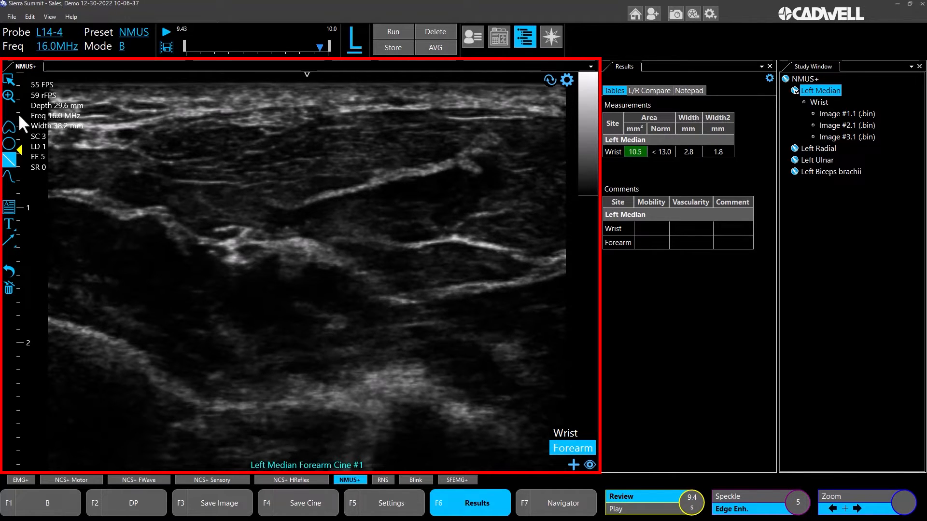
Step: Trace the median nerve's cross-sectional area on the frozen forearm frame, about 10.1 mm²
{"action": "left_click", "coordinate": [11, 124]}
{"action": "left_click_drag", "start_coordinate": [237, 230], "coordinate": [225, 231]}
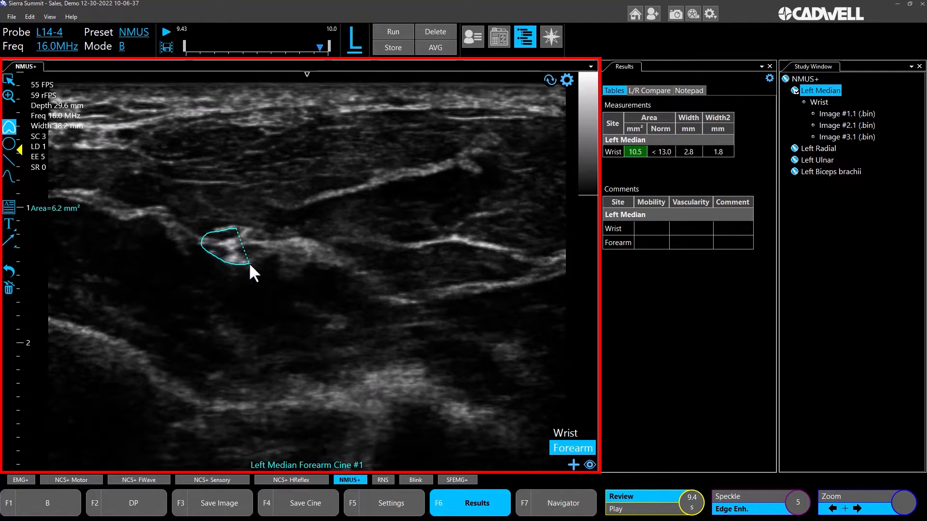
{"action": "left_click_drag", "start_coordinate": [267, 234], "coordinate": [245, 227]}
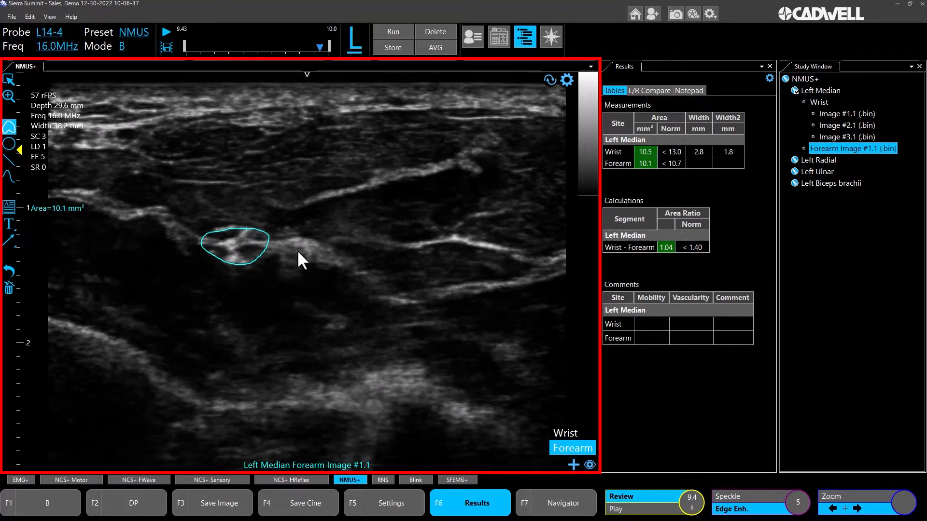
{"action": "left_click", "coordinate": [603, 137]}
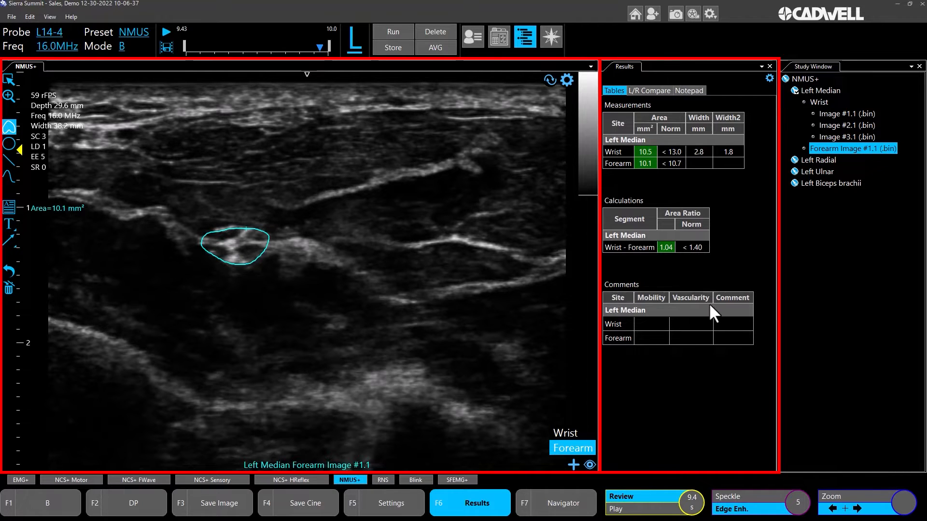
Step: In the left median comments for the wrist, set Mobility to Normal and enter "dfgfdsg" as Vascularity
{"action": "left_click", "coordinate": [666, 323]}
{"action": "left_click", "coordinate": [665, 324]}
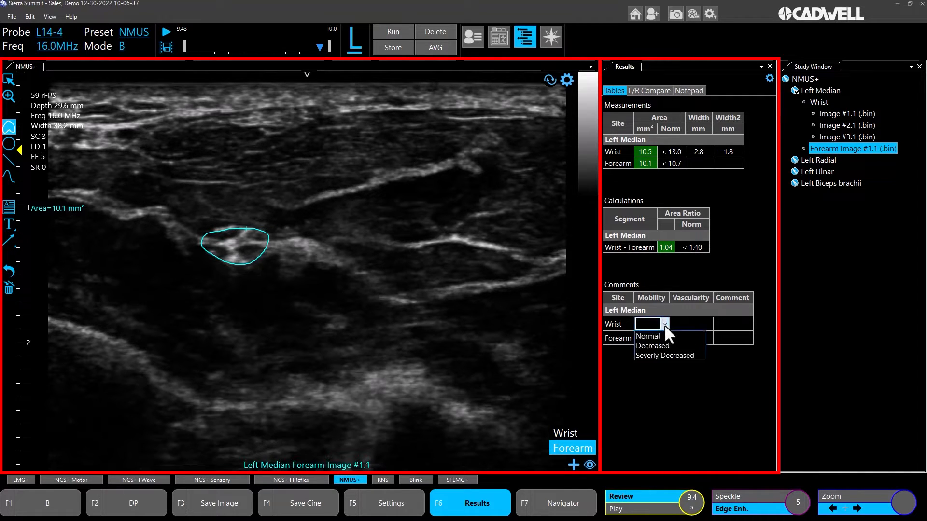
{"action": "left_click", "coordinate": [662, 333]}
{"action": "left_click", "coordinate": [700, 324]}
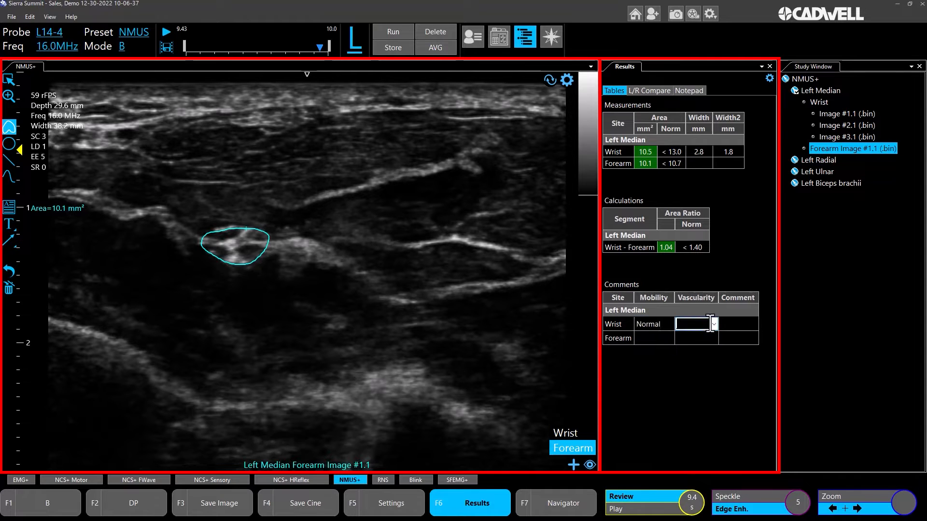
{"action": "type", "text": "dfgfdsg"}
{"action": "left_click", "coordinate": [727, 324]}
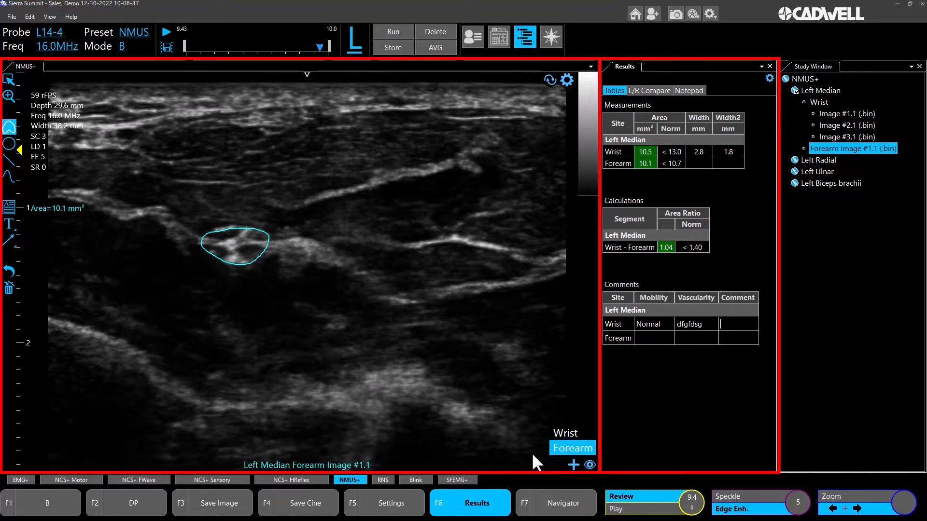
Step: Show the full list of left median sites, including the hidden ones, and collapse it again
{"action": "left_click", "coordinate": [590, 466]}
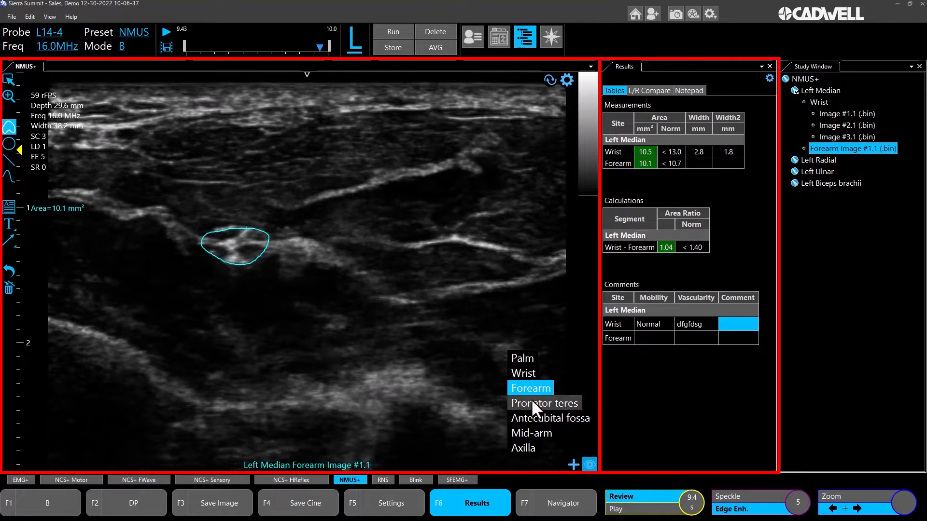
{"action": "left_click", "coordinate": [591, 468]}
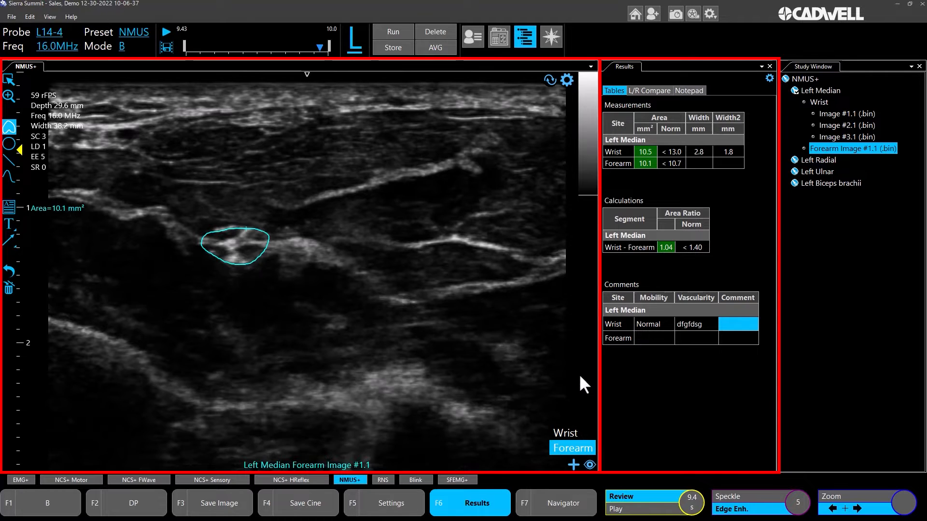
{"action": "left_click", "coordinate": [589, 466]}
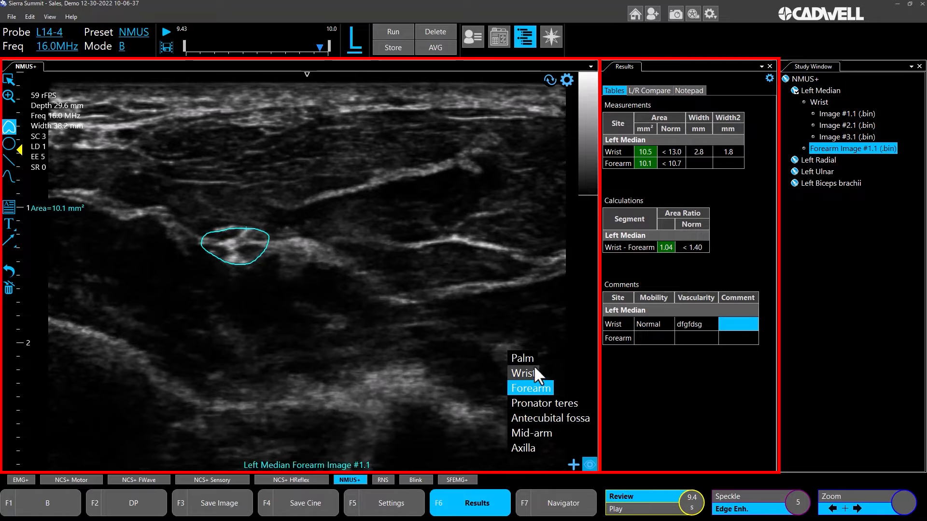
{"action": "left_click", "coordinate": [589, 462]}
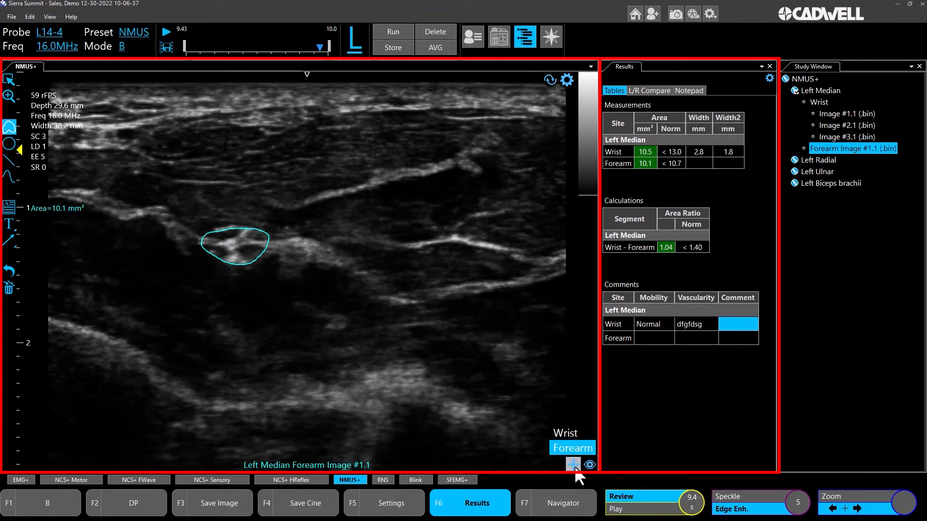
Step: Add a new site with the anatomy name "Forearm LAX" to the left median nerve
{"action": "left_click", "coordinate": [573, 465]}
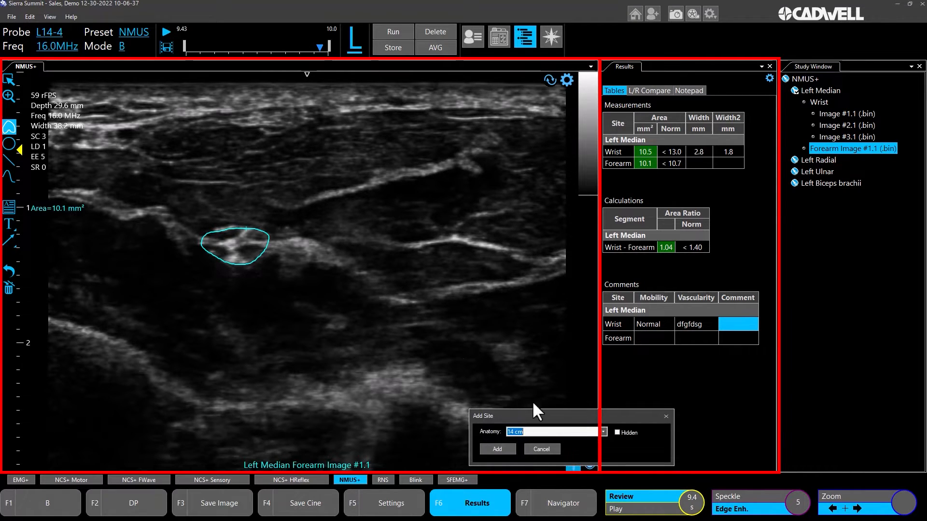
{"action": "left_click", "coordinate": [604, 432]}
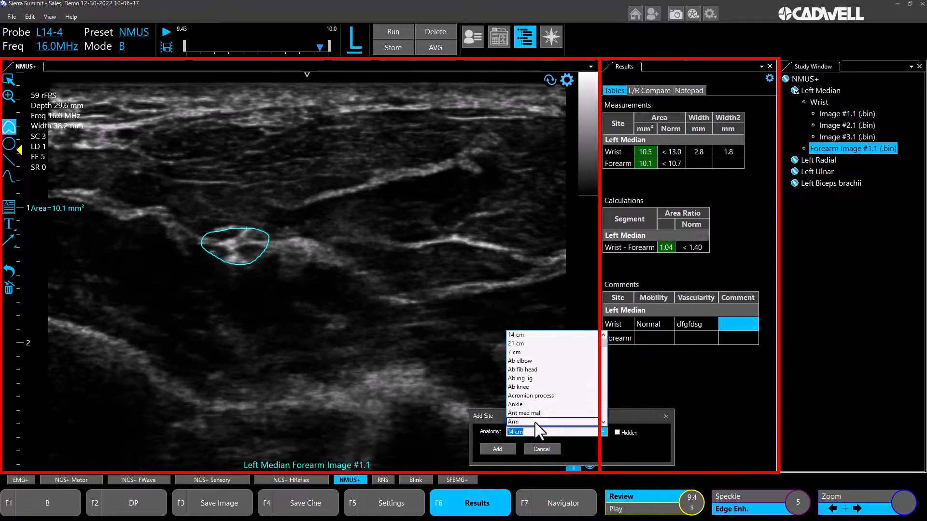
{"action": "left_click", "coordinate": [538, 431]}
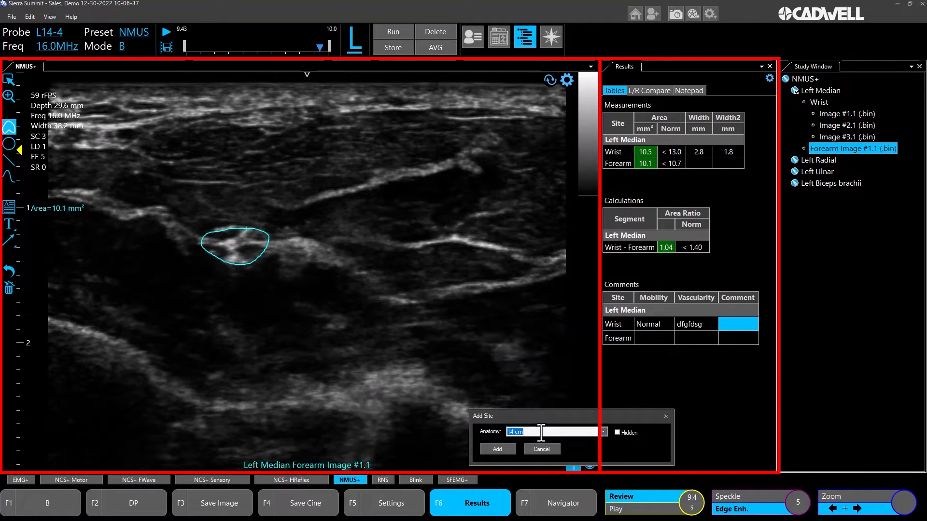
{"action": "type", "text": "Forearm LAX"}
{"action": "left_click", "coordinate": [497, 449]}
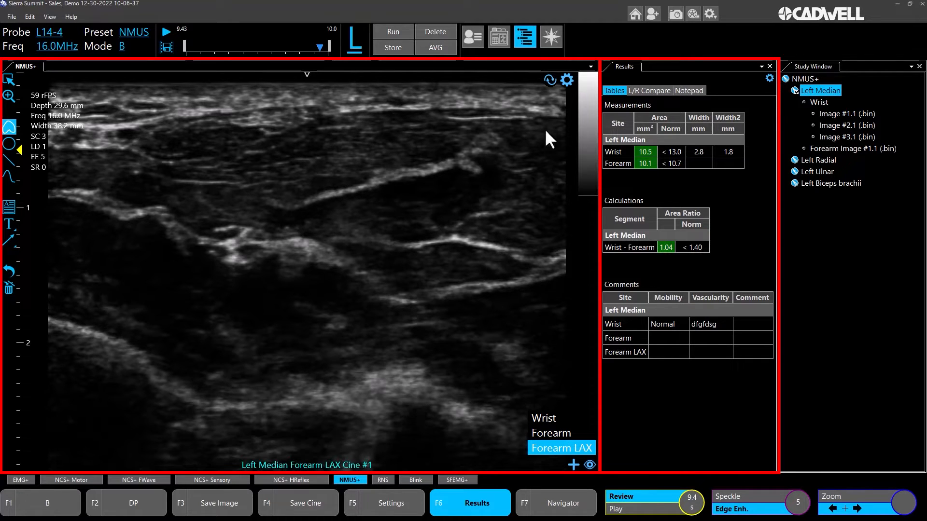
Step: View the left/right comparison and the notepad of the results, and return to the result tables
{"action": "left_click", "coordinate": [646, 93]}
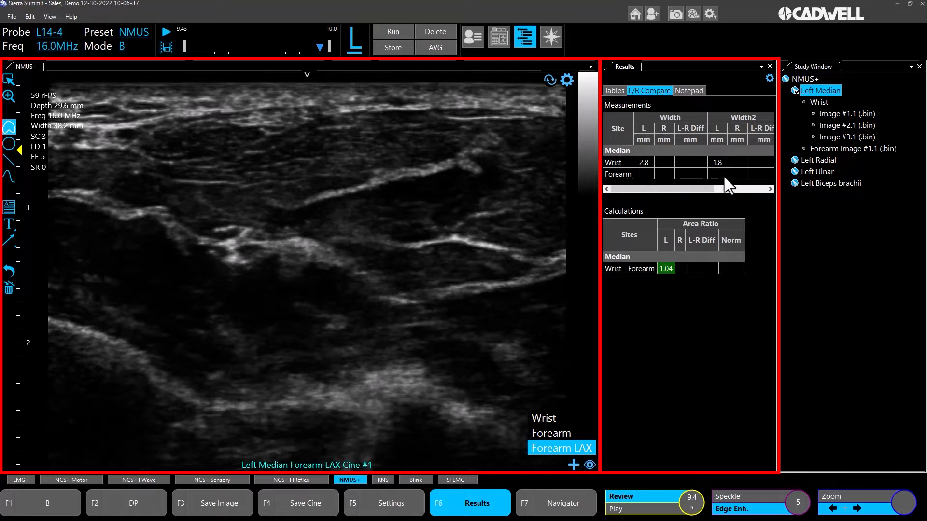
{"action": "left_click", "coordinate": [686, 91]}
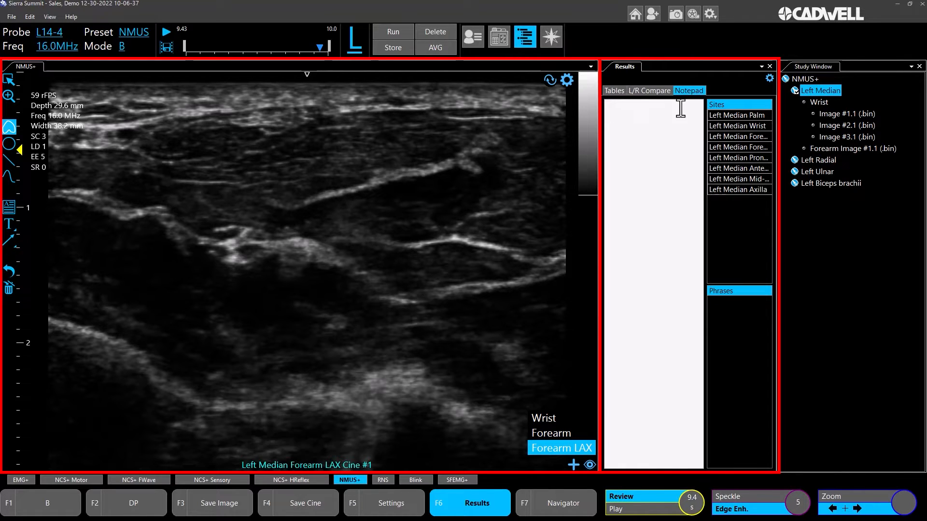
{"action": "left_click", "coordinate": [615, 91]}
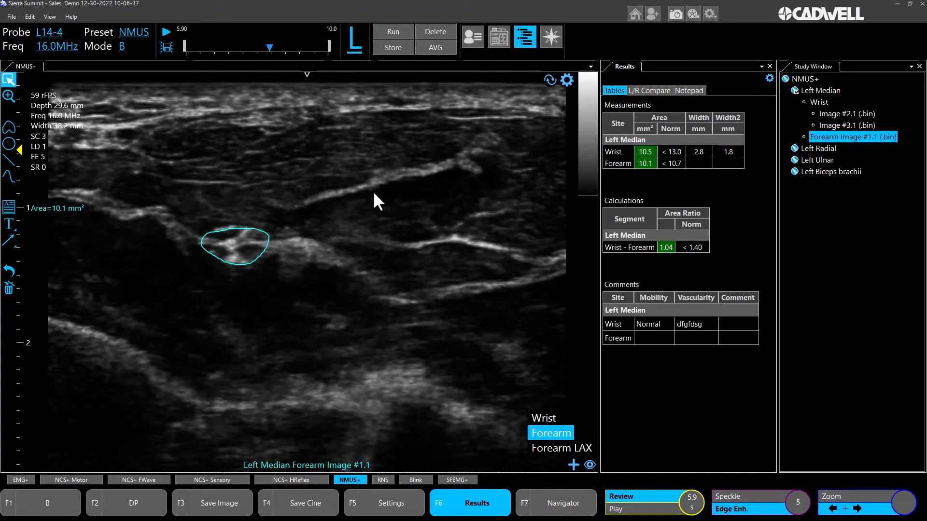
Step: Recall the wrist and forearm images from their area measurements, and open wrist Image #3.1 and view its available options
{"action": "left_click", "coordinate": [644, 152]}
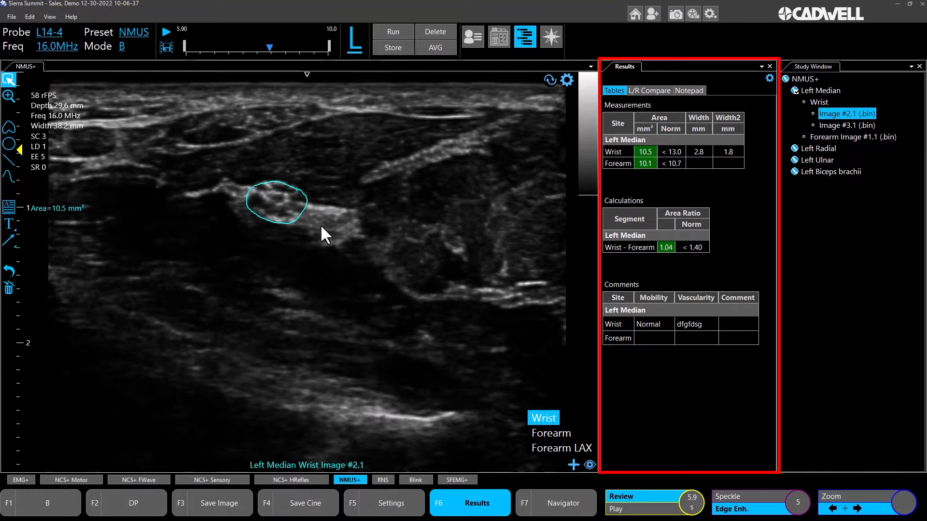
{"action": "left_click", "coordinate": [640, 163]}
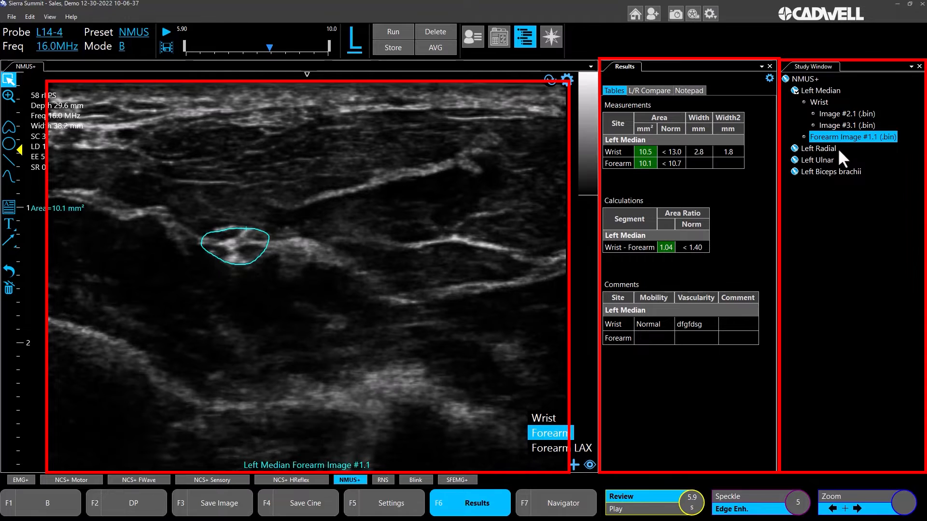
{"action": "left_click", "coordinate": [831, 127]}
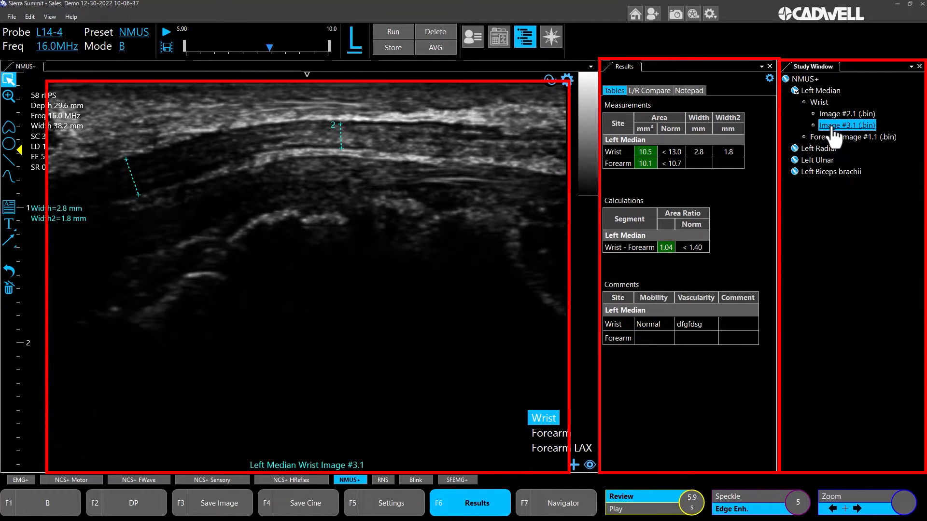
{"action": "right_click", "coordinate": [833, 127]}
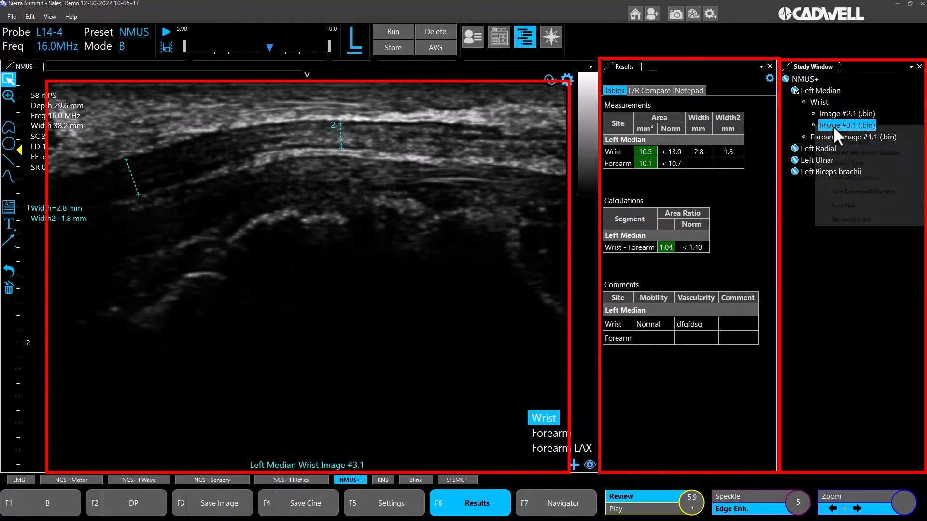
{"action": "left_click", "coordinate": [804, 213]}
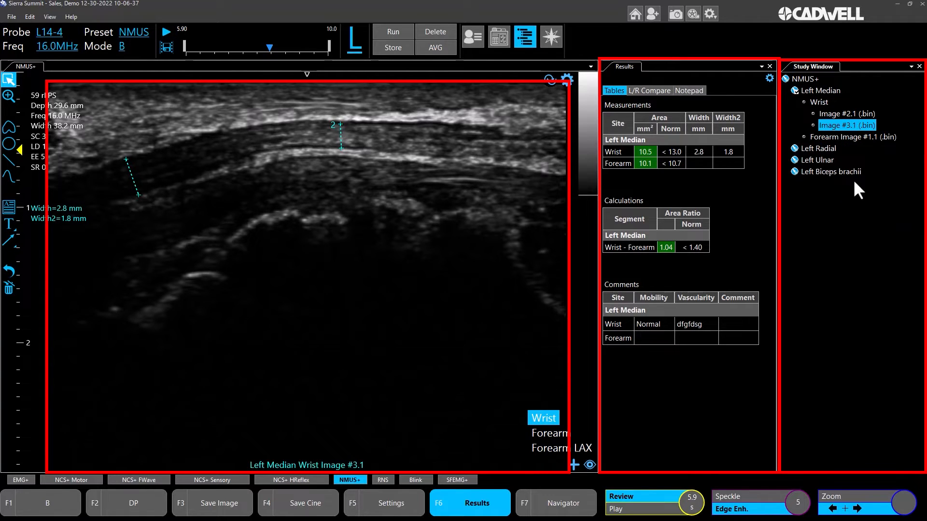
Step: Recall left median wrist Image #2.1 and move it to the Forearm site of the same nerve
{"action": "left_click", "coordinate": [827, 114]}
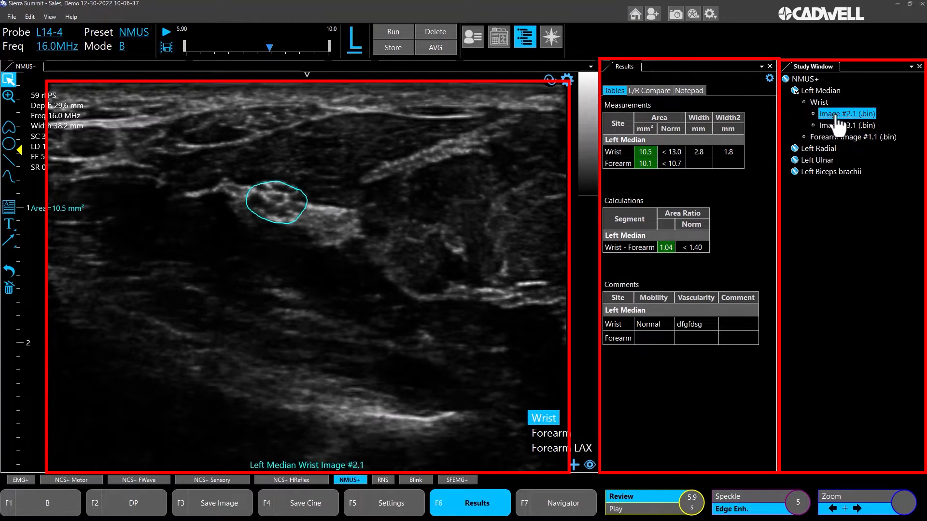
{"action": "left_click_drag", "start_coordinate": [837, 115], "coordinate": [815, 90]}
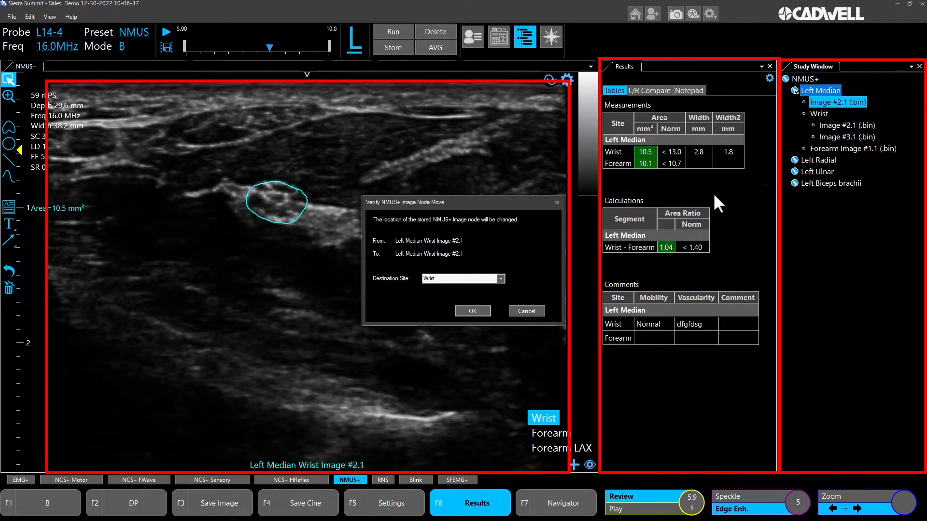
{"action": "left_click", "coordinate": [501, 279]}
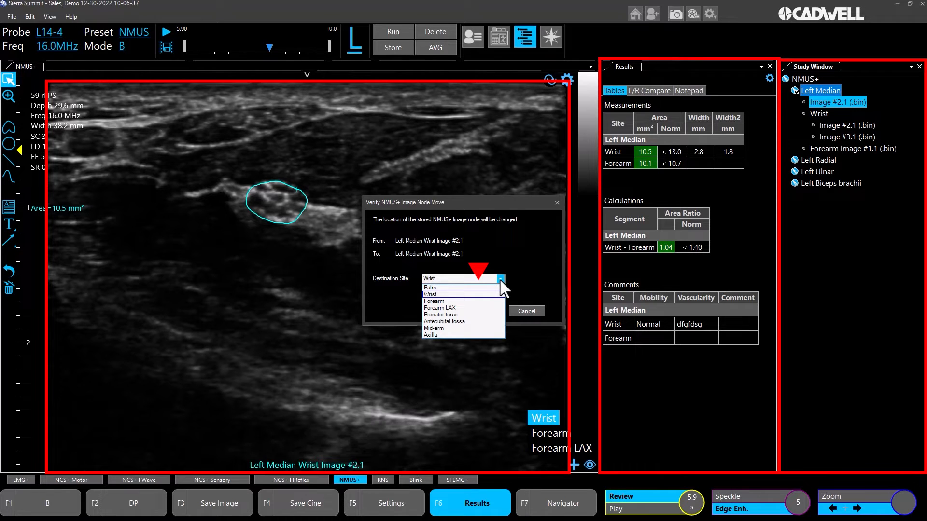
{"action": "left_click", "coordinate": [439, 302]}
{"action": "left_click", "coordinate": [476, 308]}
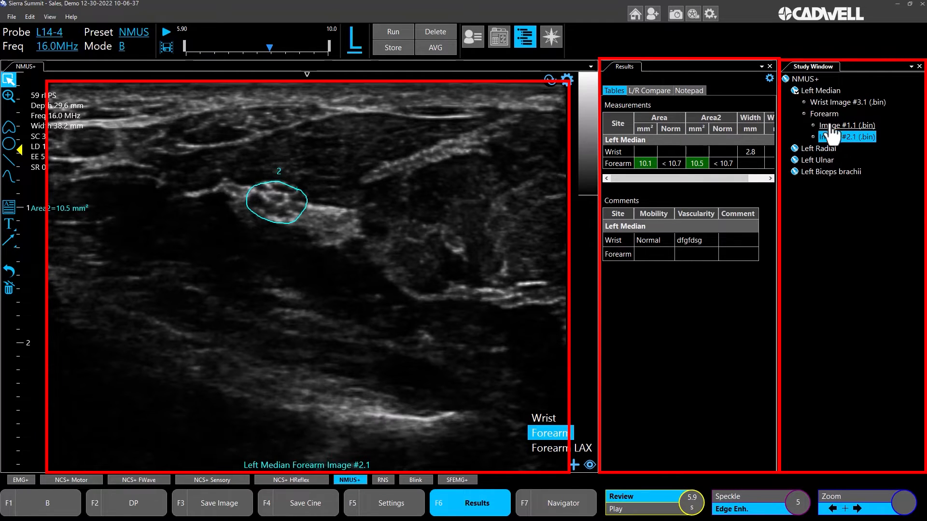
Step: Move the image to the Wrist site of Left Ulnar, and move it back to the Left Median wrist
{"action": "left_click_drag", "start_coordinate": [831, 129], "coordinate": [824, 161]}
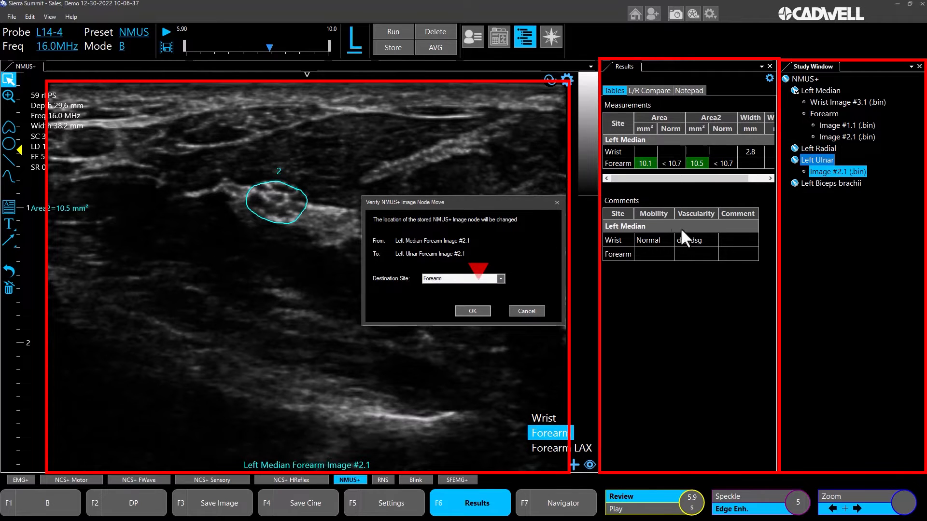
{"action": "left_click", "coordinate": [500, 277]}
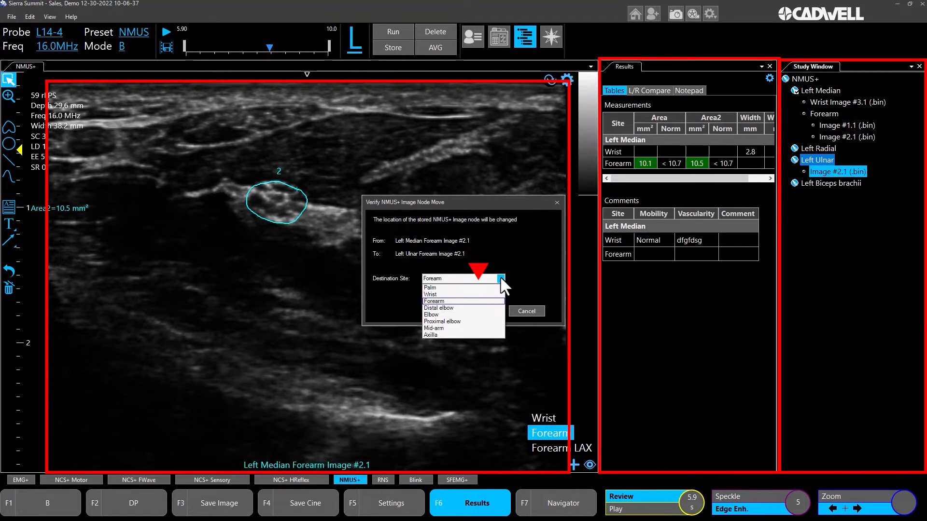
{"action": "left_click", "coordinate": [431, 294]}
{"action": "left_click", "coordinate": [476, 308]}
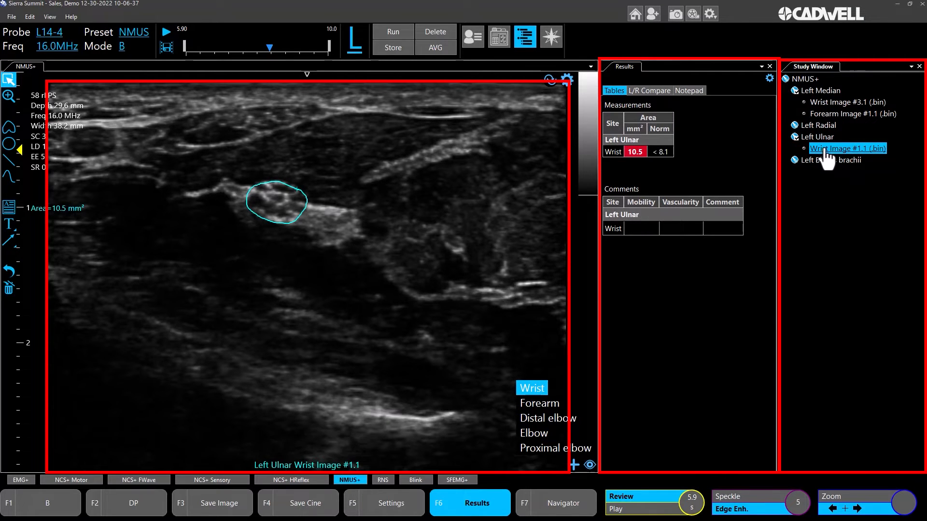
{"action": "left_click_drag", "start_coordinate": [825, 151], "coordinate": [819, 92]}
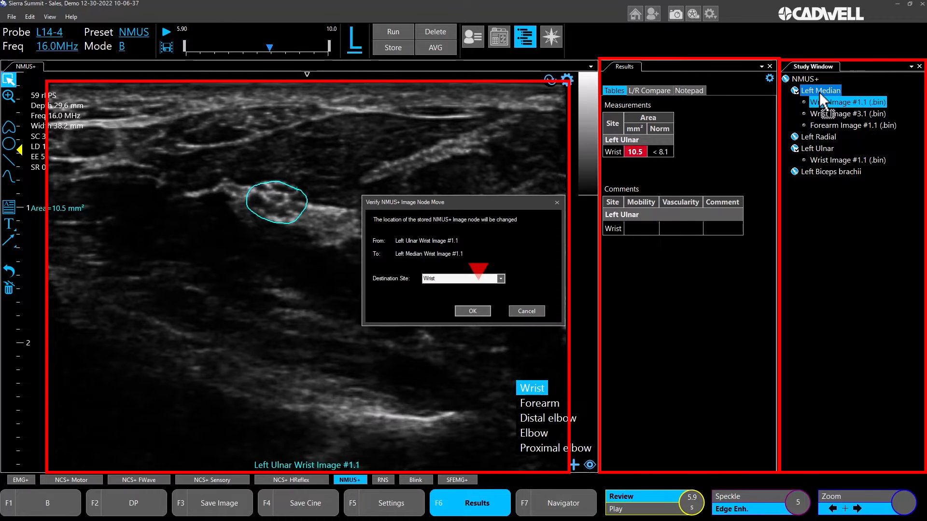
{"action": "left_click", "coordinate": [465, 310]}
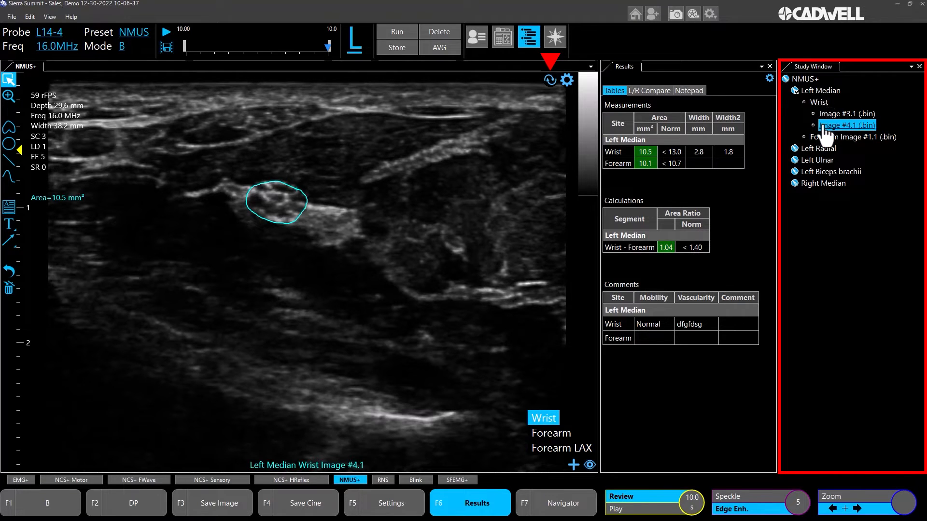
Step: View the right median side of the study, return to the left side and recall wrist Image #4.1
{"action": "left_click", "coordinate": [547, 80]}
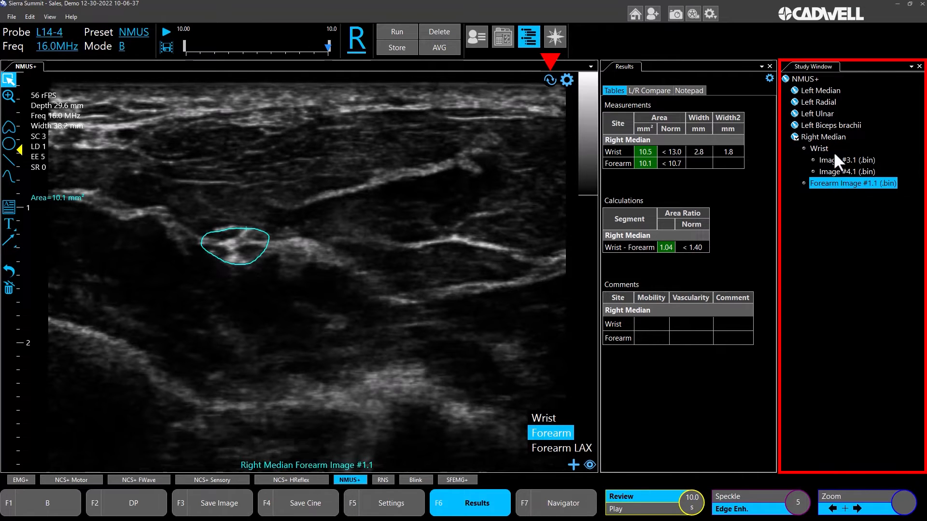
{"action": "left_click", "coordinate": [547, 80]}
{"action": "left_click", "coordinate": [847, 125]}
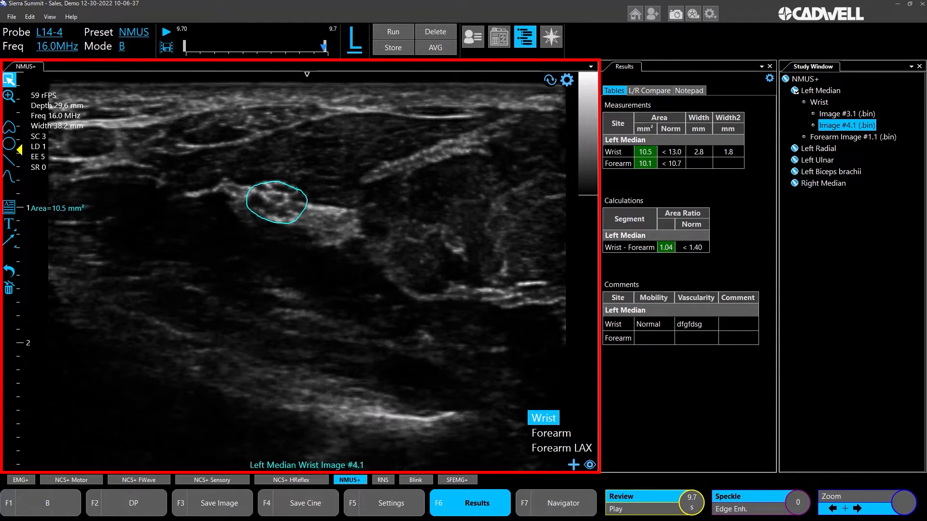
Step: Record a new live scan of the left median wrist and save it as a 10-second cine
{"action": "key", "text": "space"}
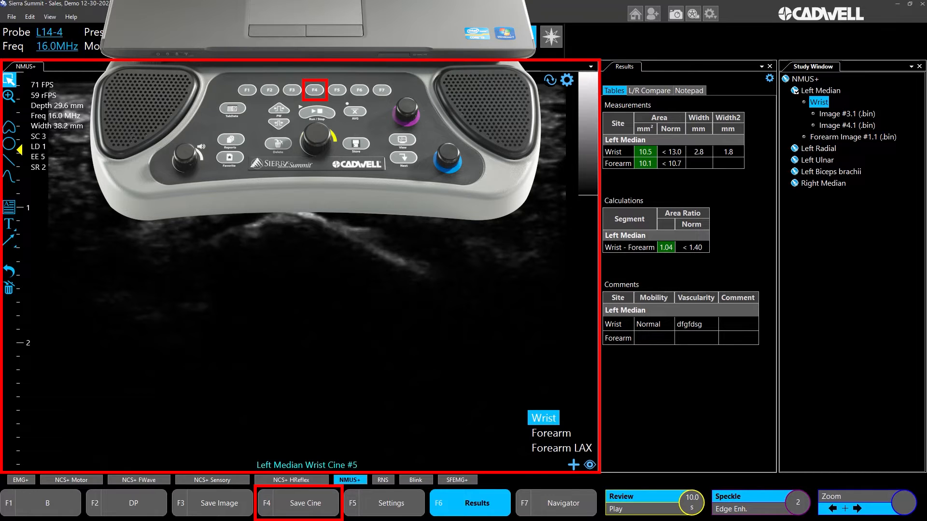
{"action": "key", "text": "F4"}
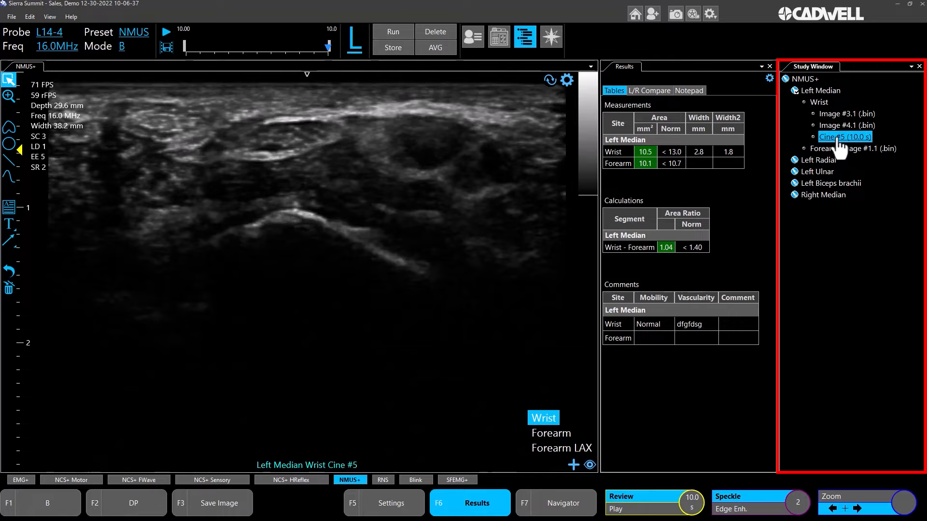
Step: View the file options for exporting the left median wrist cine as an mp4, and close them without exporting
{"action": "right_click", "coordinate": [282, 208]}
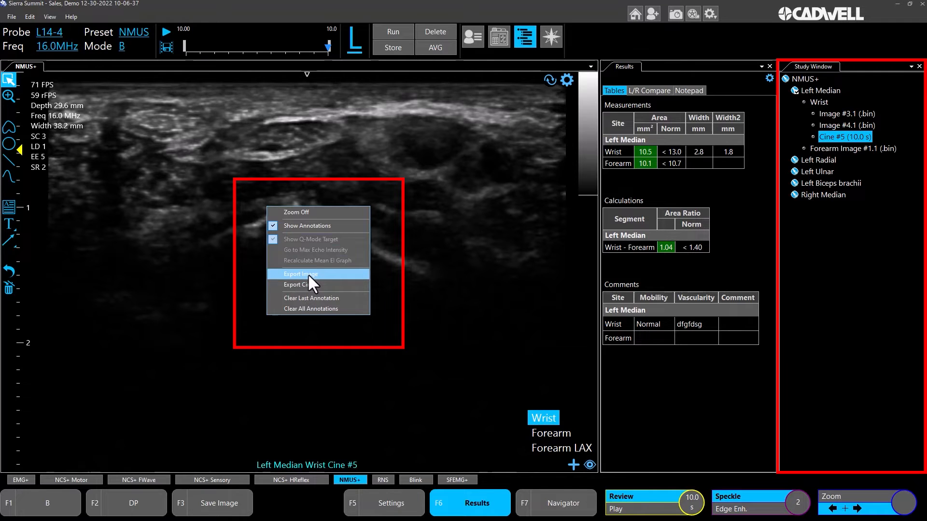
{"action": "left_click", "coordinate": [297, 285]}
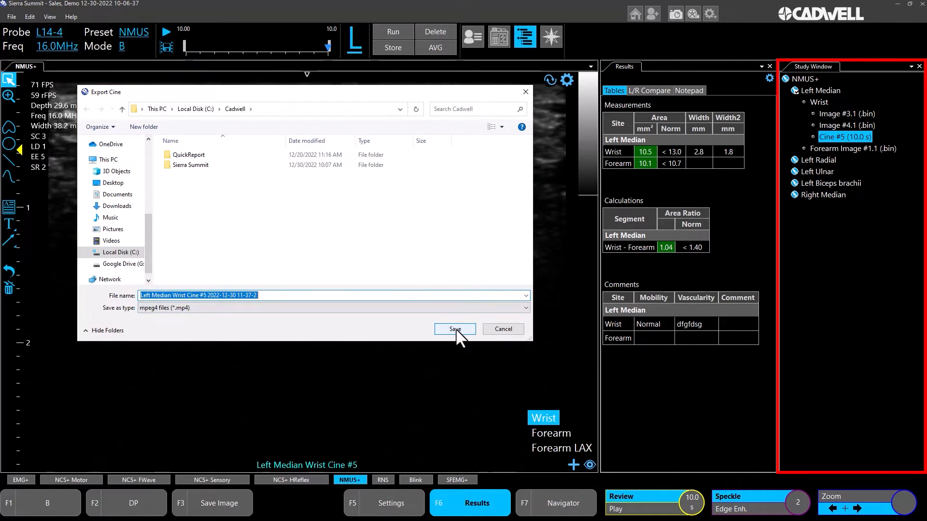
{"action": "left_click", "coordinate": [504, 328]}
Step: Recall left median wrist Image #4.1, view its png export options and close them without exporting
{"action": "left_click", "coordinate": [834, 127]}
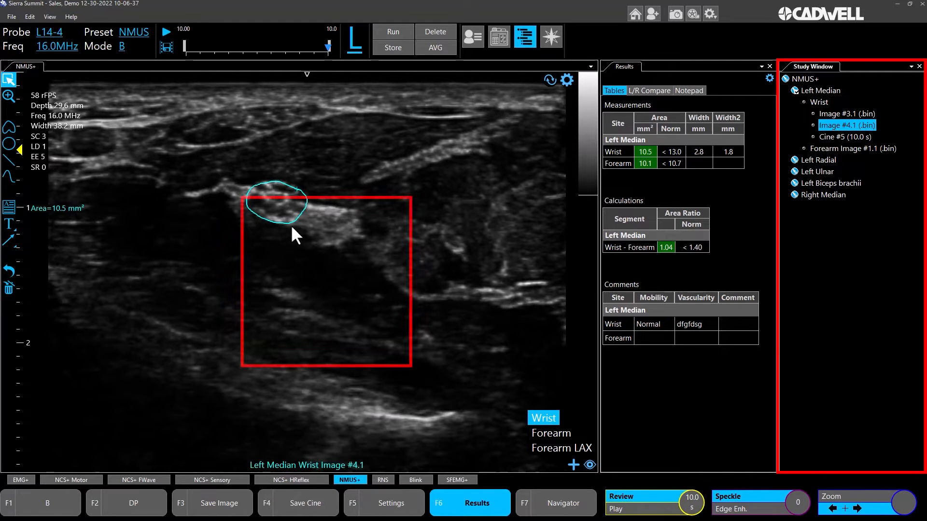
{"action": "right_click", "coordinate": [288, 227]}
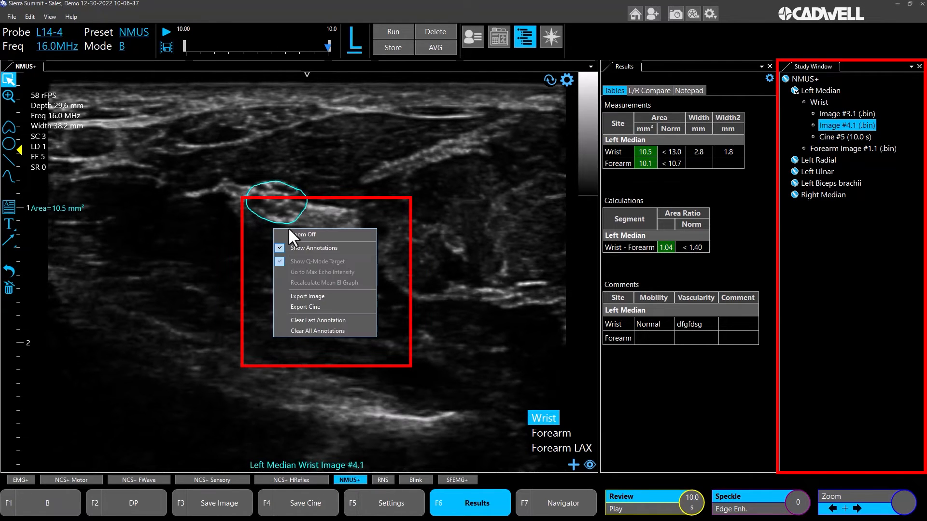
{"action": "left_click", "coordinate": [302, 297]}
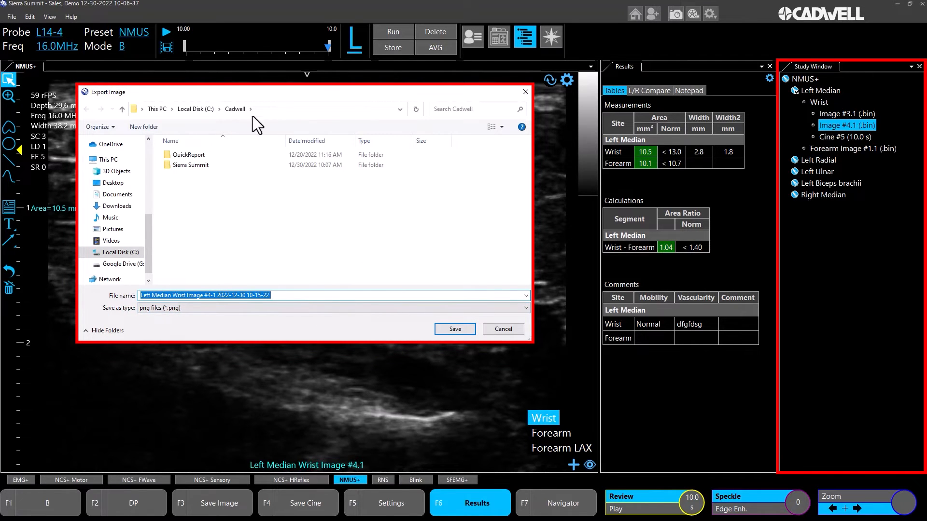
{"action": "left_click", "coordinate": [505, 331]}
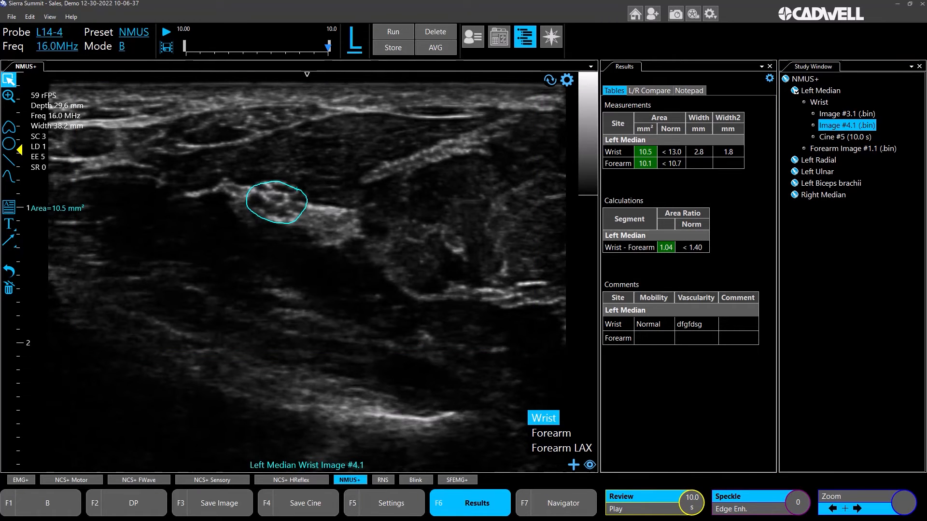
Step: Start a new live scan of the left median wrist and change the imaging mode to DP
{"action": "key", "text": "space"}
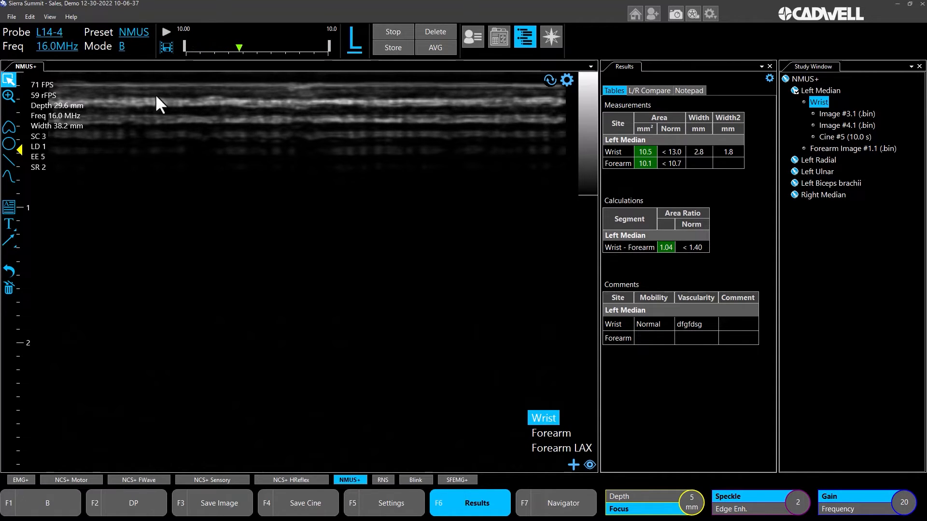
{"action": "left_click", "coordinate": [121, 48]}
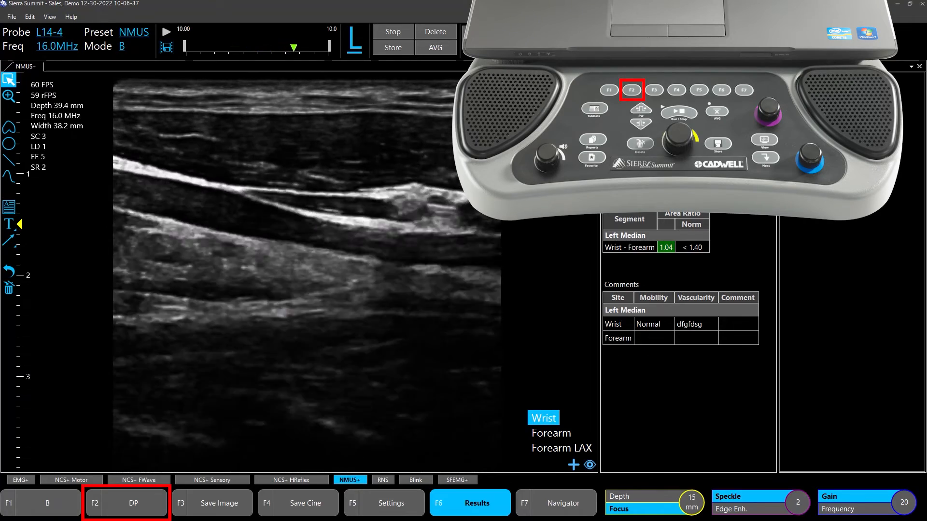
{"action": "key", "text": "F2"}
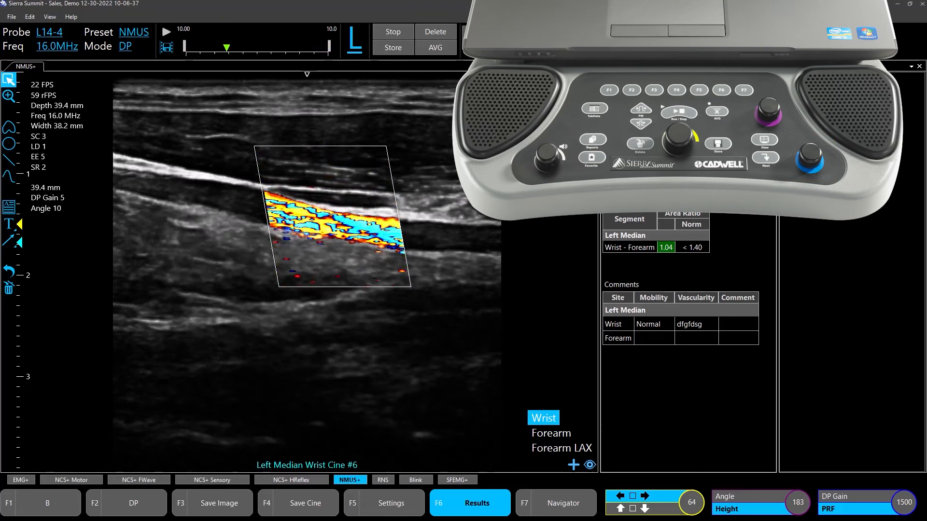
Step: Return the live wrist scan to B mode and change the imaging mode to M
{"action": "key", "text": "F1"}
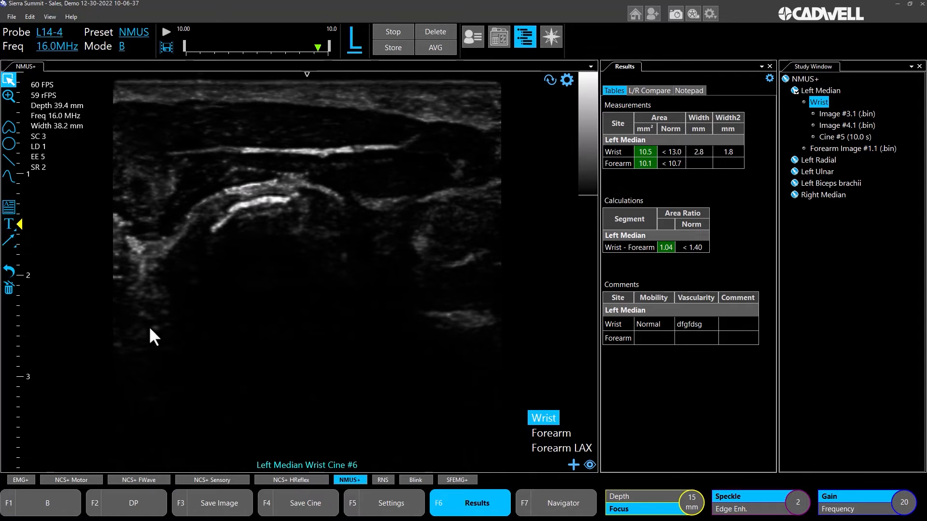
{"action": "left_click", "coordinate": [119, 46]}
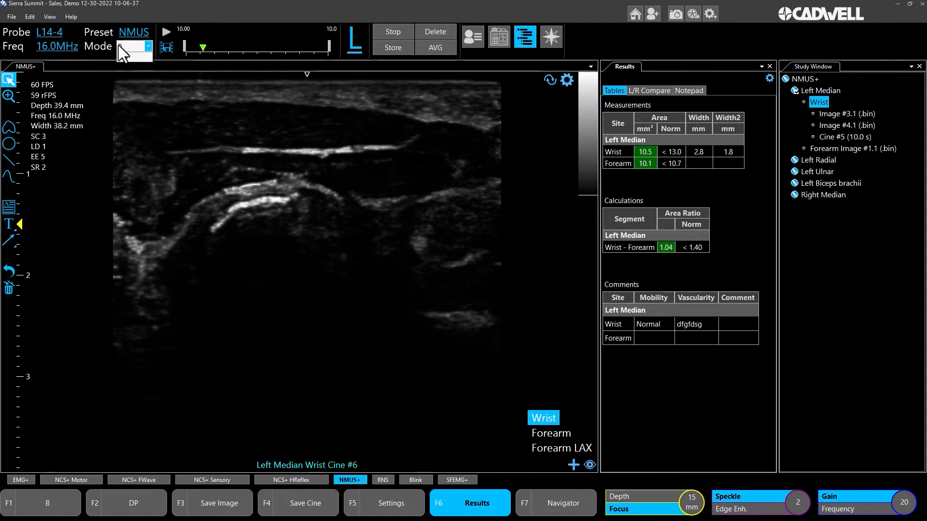
{"action": "left_click", "coordinate": [123, 79]}
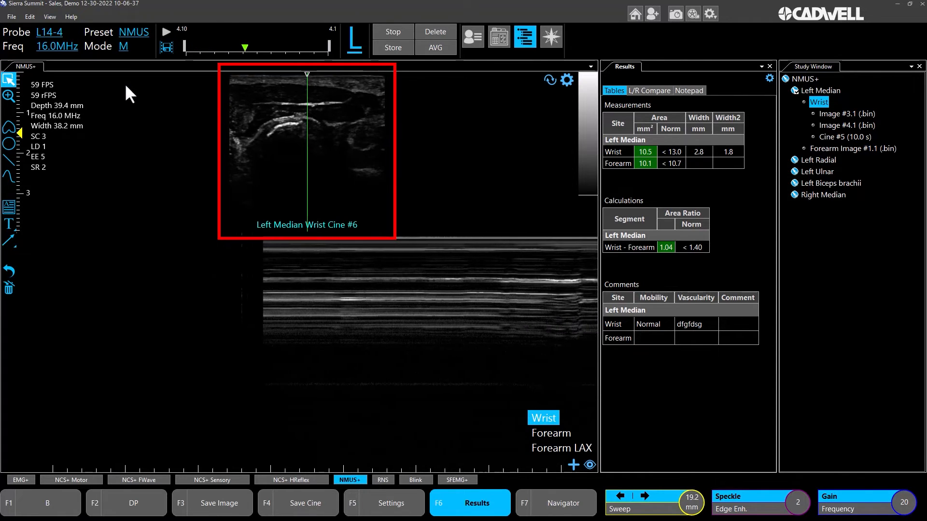
Step: Reposition the M-mode line on the wrist scan and set the sweep to 2 s
{"action": "key", "text": "space"}
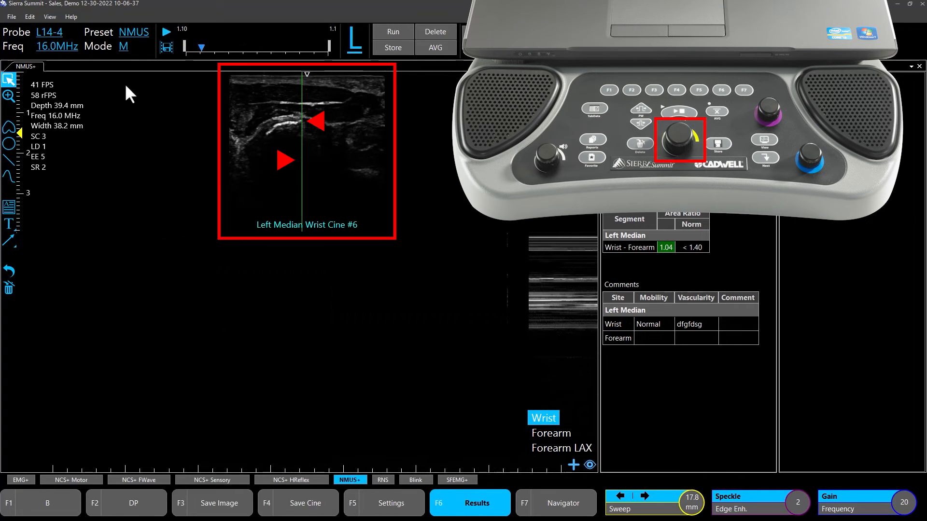
{"action": "key", "text": "space"}
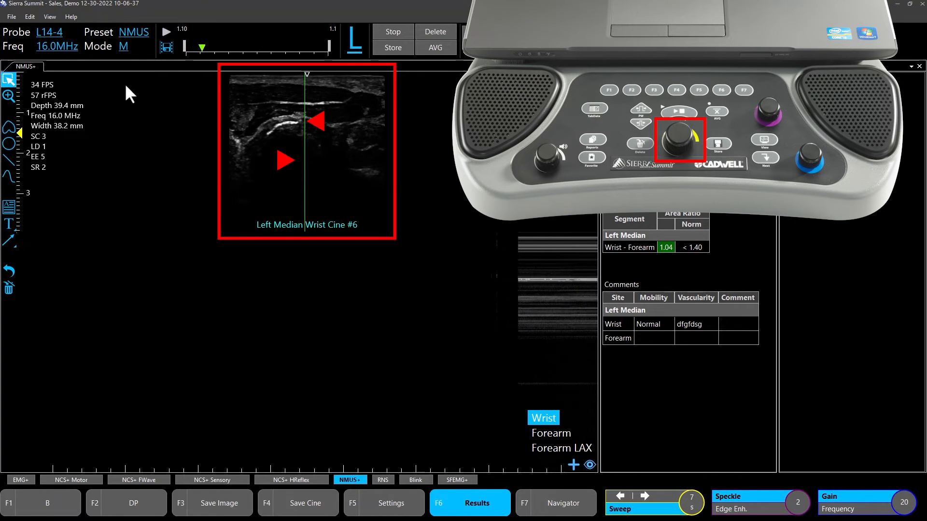
{"action": "key", "text": "Right"}
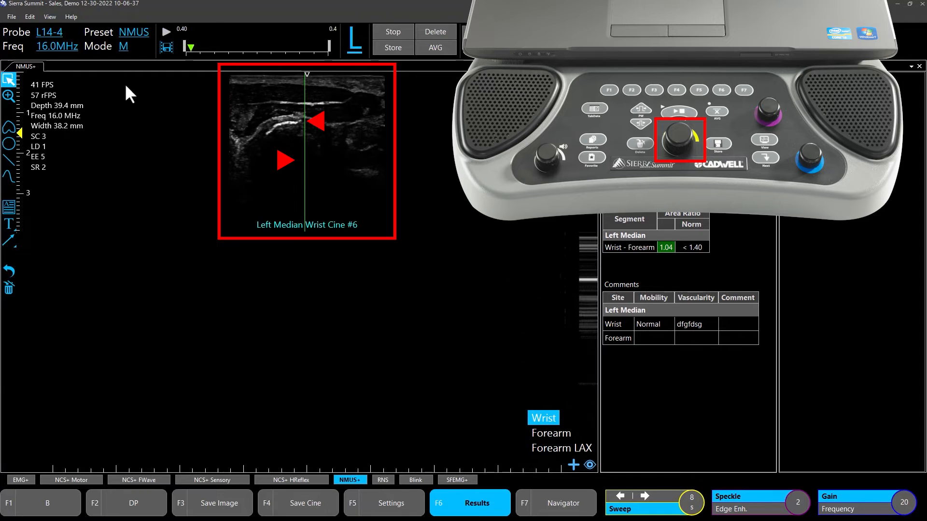
{"action": "key", "text": "Left"}
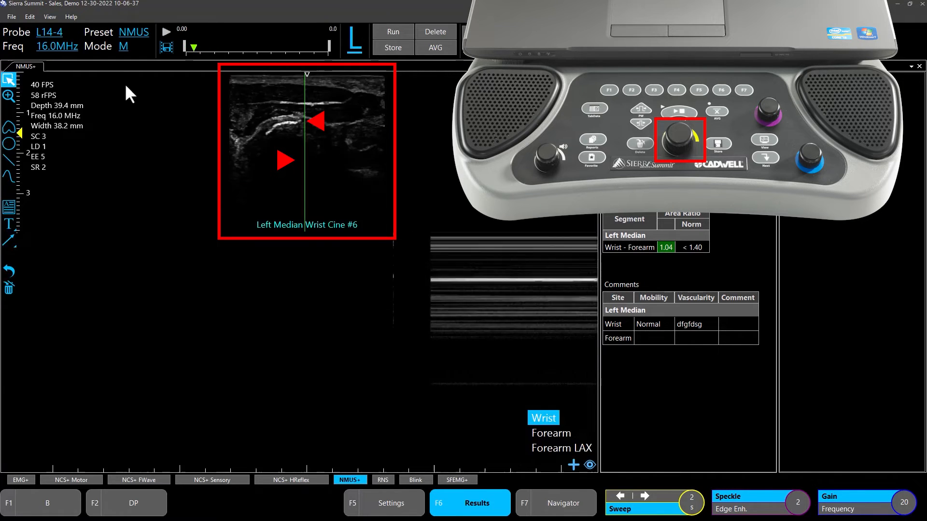
{"action": "key", "text": "Left"}
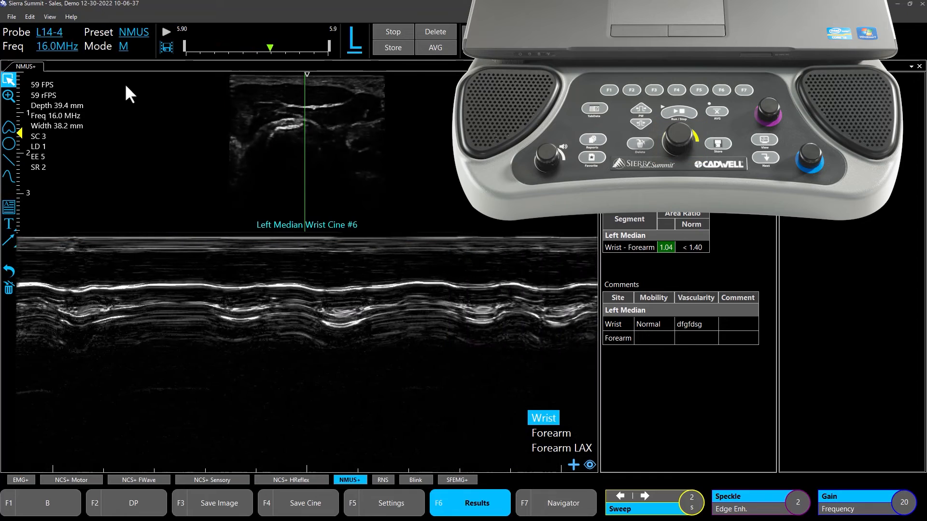
Step: Return to B mode and select the left Extensor carpi ulnaris muscle in the Navigator
{"action": "key", "text": "F1"}
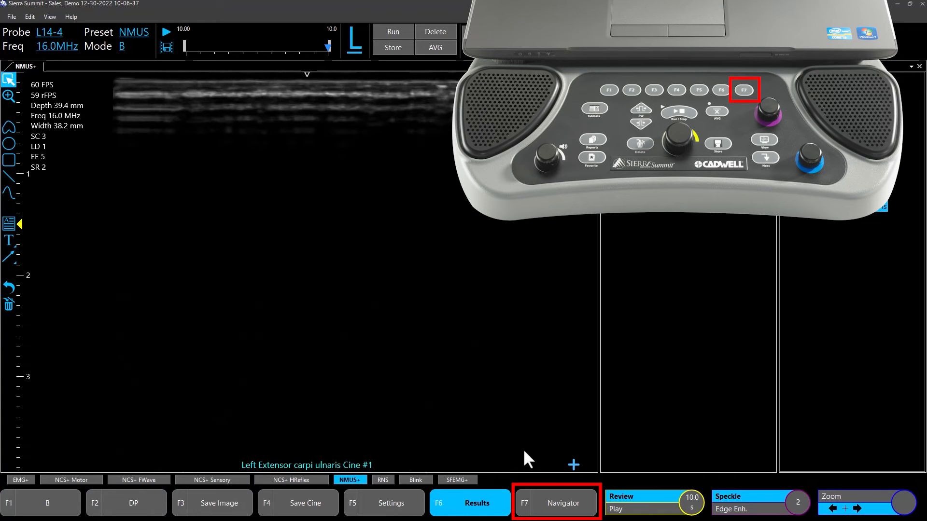
{"action": "left_click", "coordinate": [556, 508]}
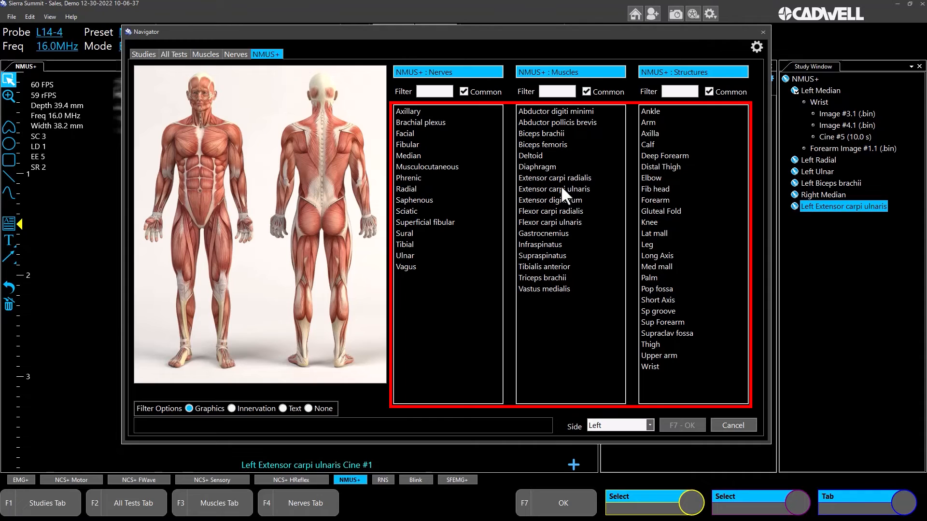
{"action": "double_click", "coordinate": [550, 189]}
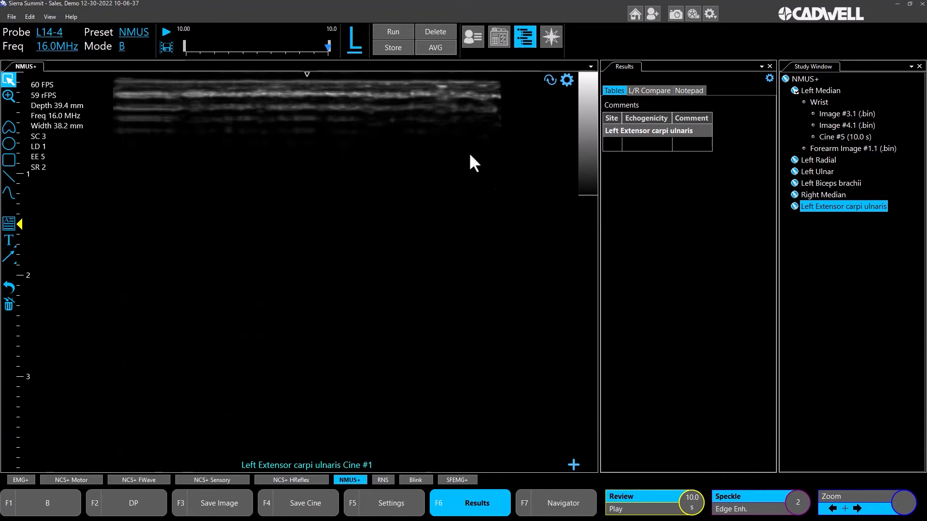
Step: Start a live scan of the left extensor carpi ulnaris and change the imaging mode to Q
{"action": "left_click", "coordinate": [395, 31]}
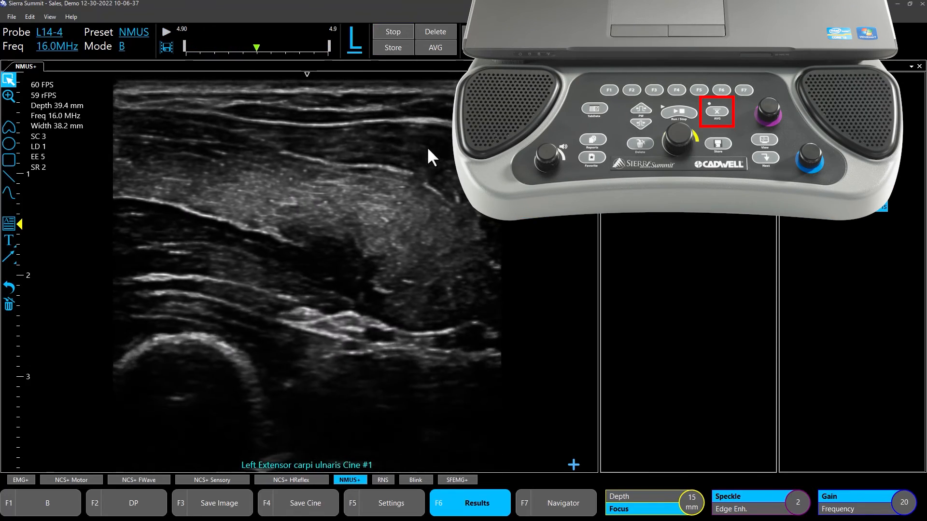
{"action": "left_click", "coordinate": [442, 48]}
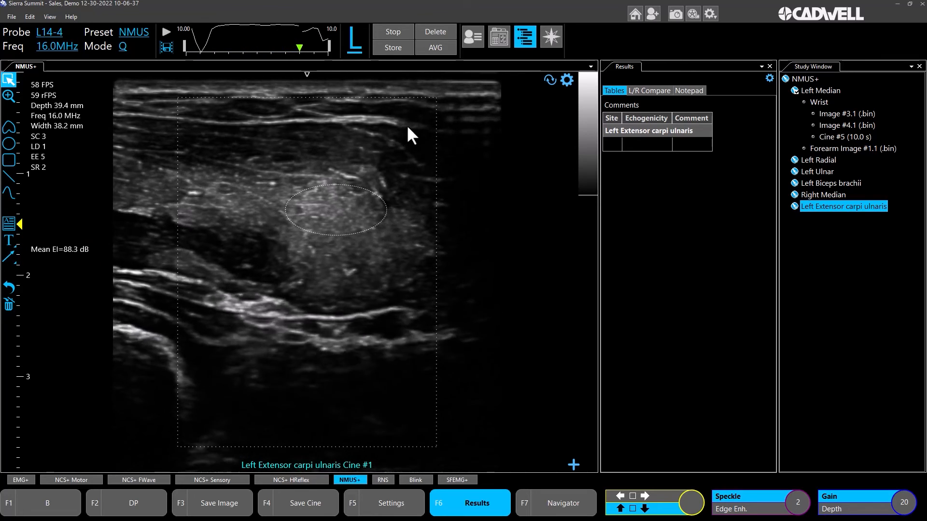
Step: Freeze the Q-mode scan of the left extensor carpi ulnaris and go to the cine frame at 7.6 s
{"action": "left_click", "coordinate": [392, 33]}
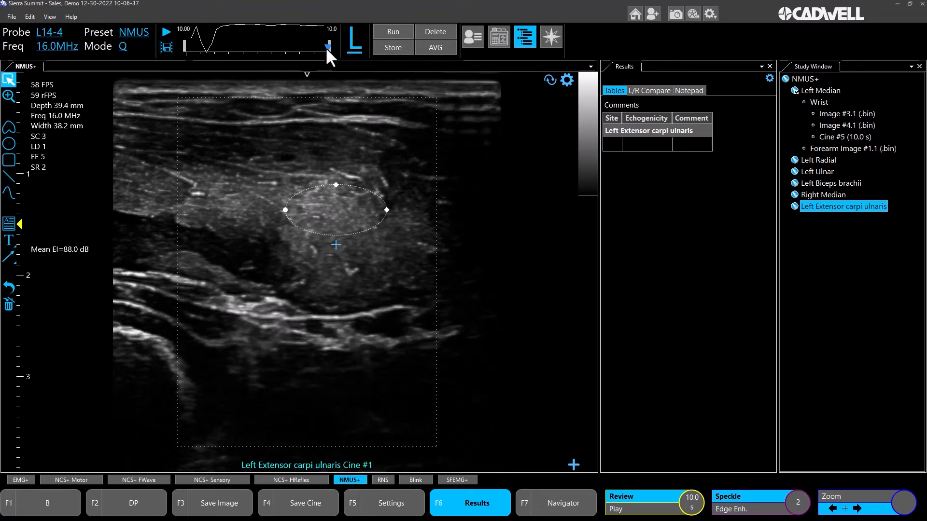
{"action": "mouse_move", "coordinate": [327, 47]}
{"action": "left_mouse_down"}
{"action": "mouse_move", "coordinate": [294, 51]}
{"action": "mouse_move", "coordinate": [292, 131]}
{"action": "left_mouse_up"}
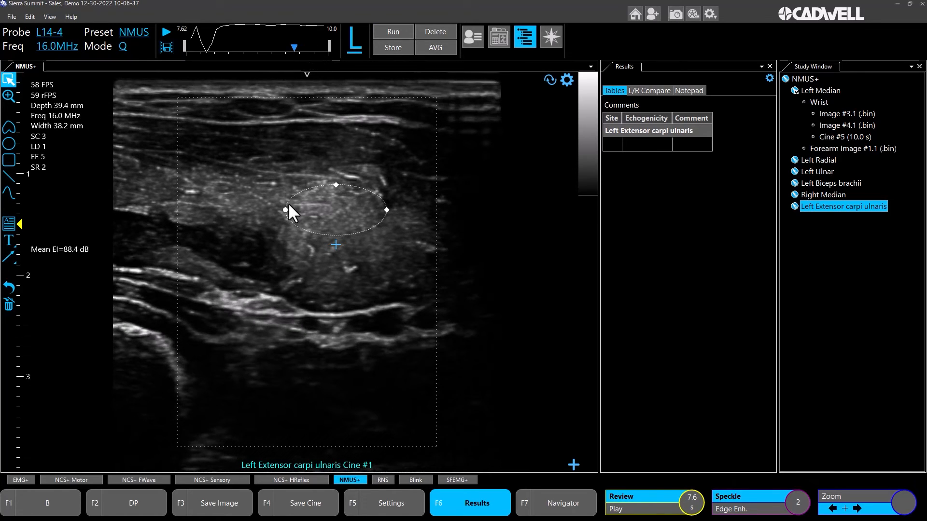
Step: Move and enlarge the echo-intensity ellipse to cover more of the muscle, and add its measurement to the results
{"action": "left_click_drag", "start_coordinate": [285, 209], "coordinate": [221, 212]}
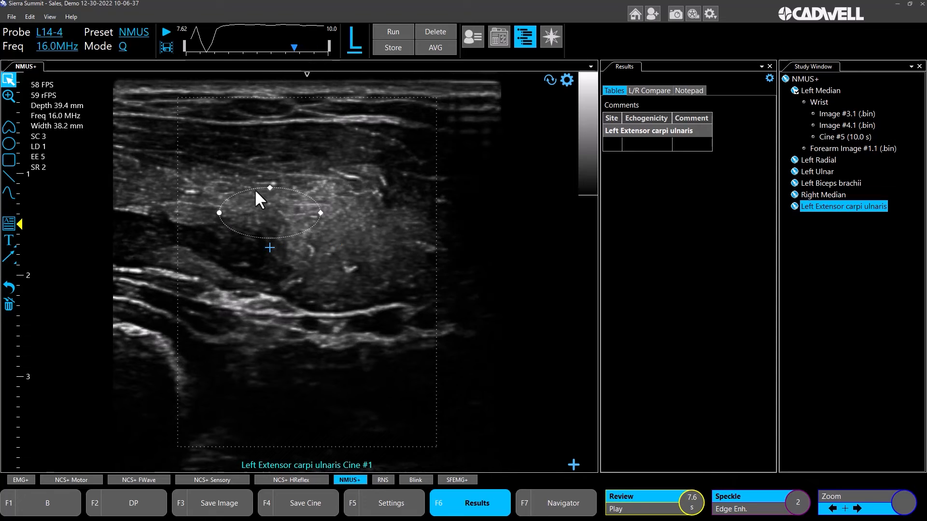
{"action": "left_click_drag", "start_coordinate": [267, 186], "coordinate": [267, 160]}
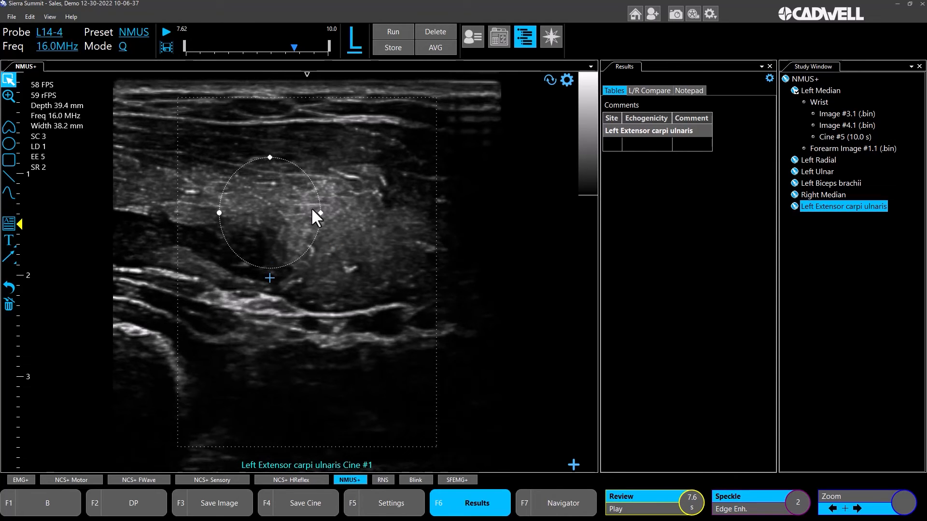
{"action": "left_click_drag", "start_coordinate": [318, 211], "coordinate": [392, 213]}
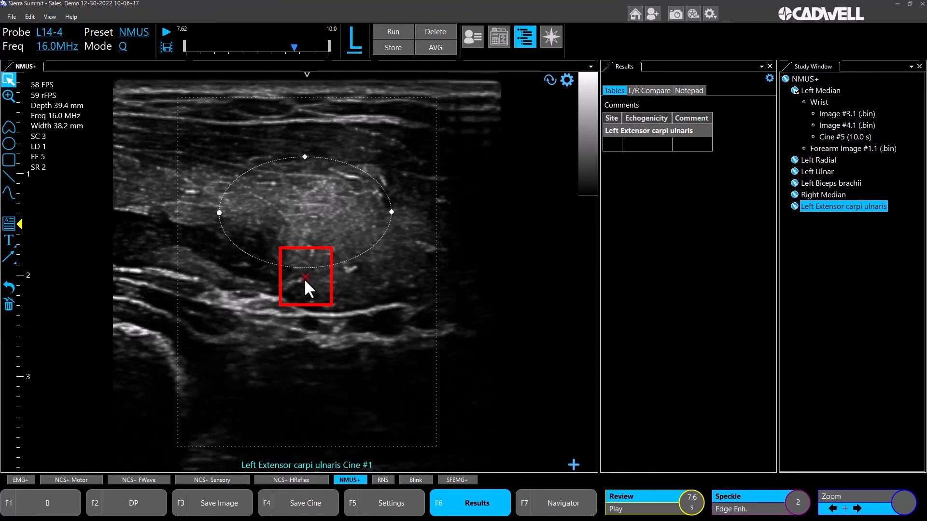
{"action": "left_click", "coordinate": [305, 279]}
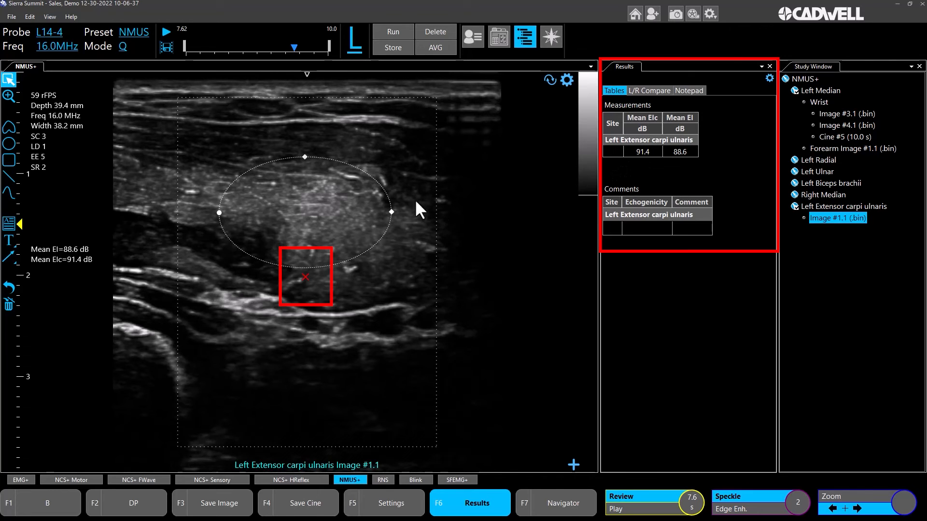
Step: Replace the ellipse measurement with a freehand region traced around the muscle inside the Q-mode box
{"action": "left_click", "coordinate": [305, 277]}
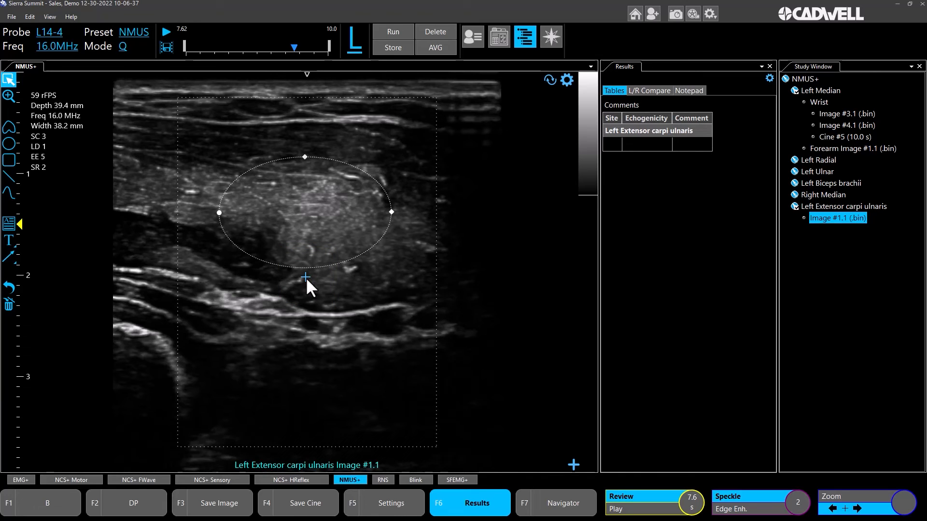
{"action": "left_click", "coordinate": [8, 303]}
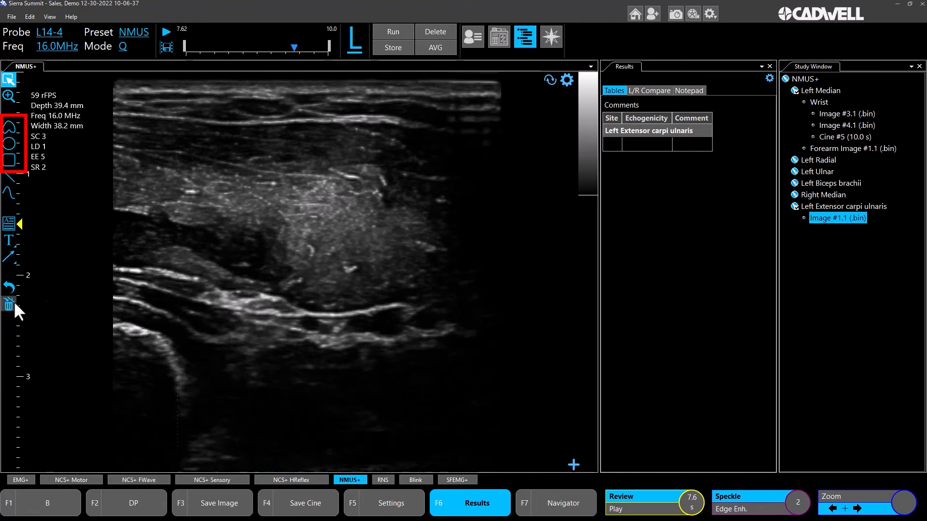
{"action": "left_click", "coordinate": [9, 127]}
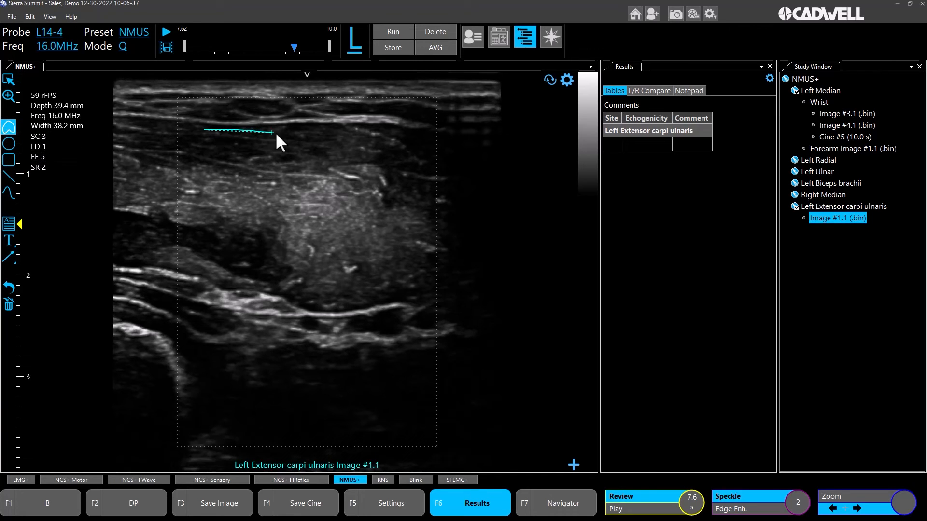
{"action": "mouse_move", "coordinate": [363, 140]}
{"action": "left_mouse_down"}
{"action": "mouse_move", "coordinate": [415, 144]}
{"action": "mouse_move", "coordinate": [421, 211]}
{"action": "mouse_move", "coordinate": [408, 294]}
{"action": "mouse_move", "coordinate": [289, 292]}
{"action": "left_mouse_up"}
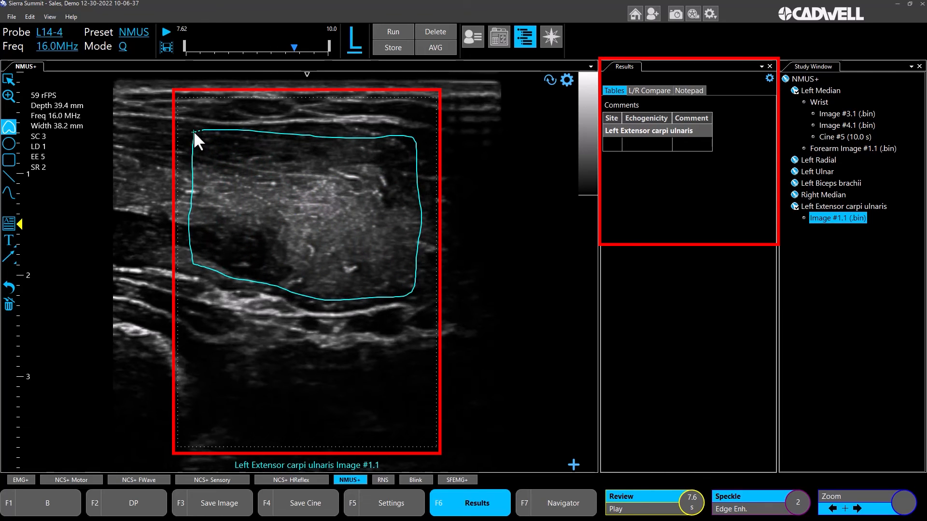
{"action": "left_click_drag", "start_coordinate": [193, 131], "coordinate": [193, 131]}
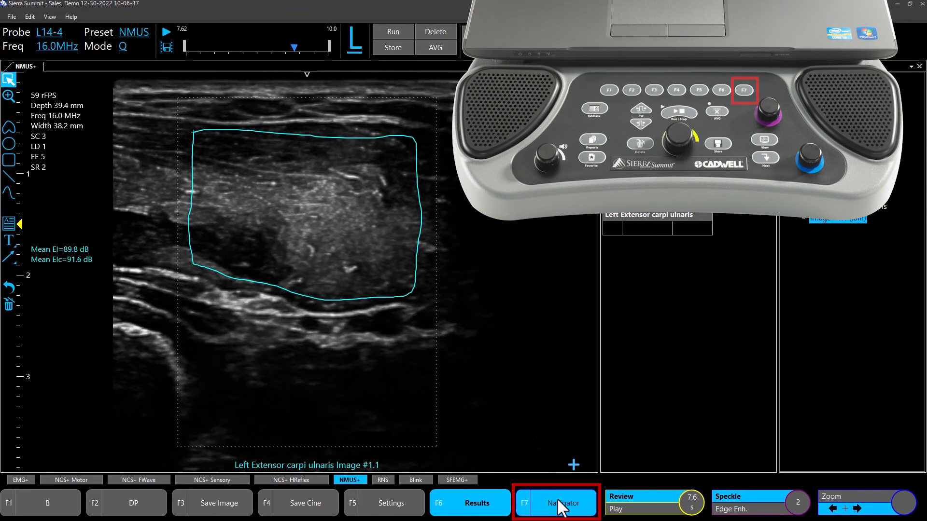
Step: Open the Navigator's nerve and muscle selection and close it without choosing a test
{"action": "key", "text": "F7"}
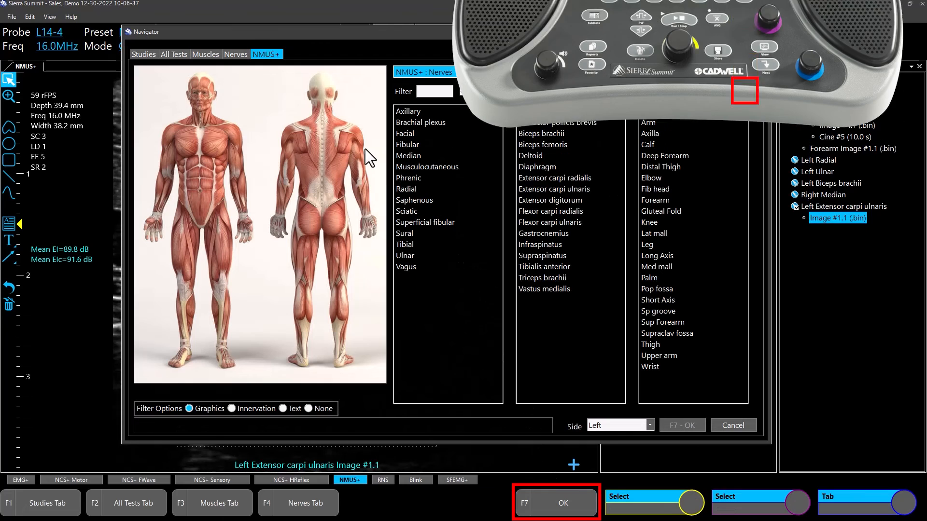
{"action": "left_click", "coordinate": [729, 419]}
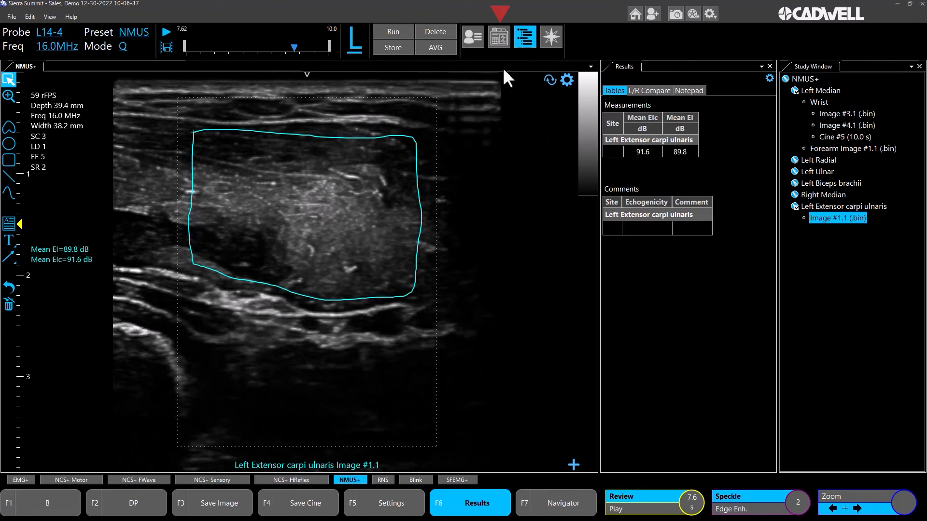
Step: Open the study's Tab Data, show the patient report fields, and review the left median wrist images and the nerve and muscle summary tables
{"action": "left_click", "coordinate": [503, 37]}
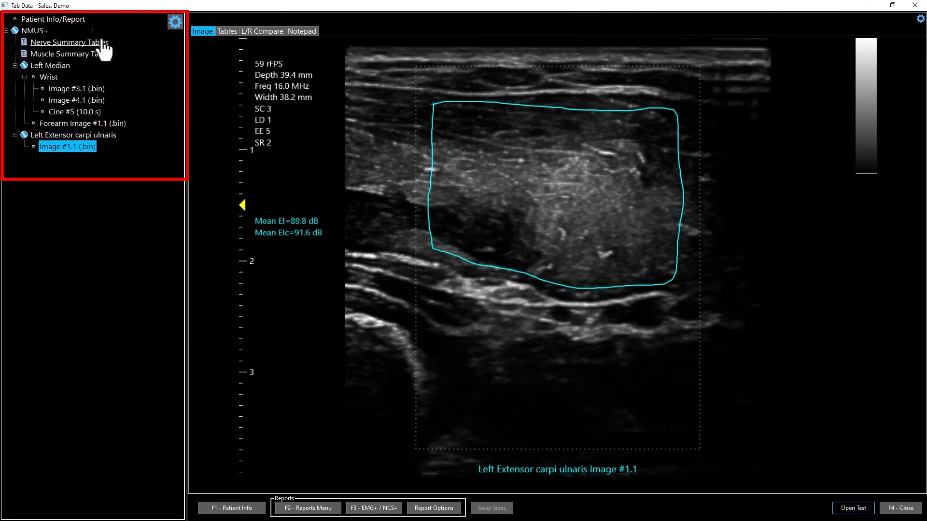
{"action": "left_click", "coordinate": [55, 19]}
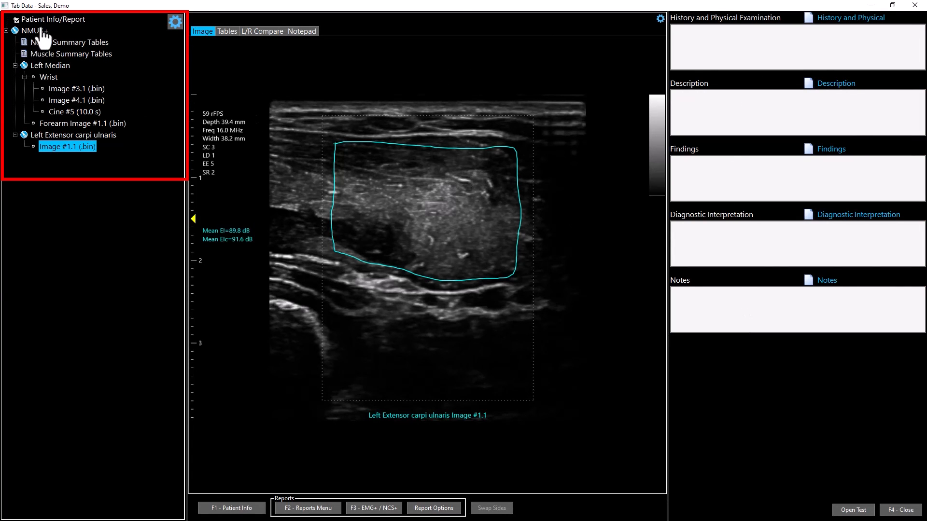
{"action": "left_click", "coordinate": [63, 90]}
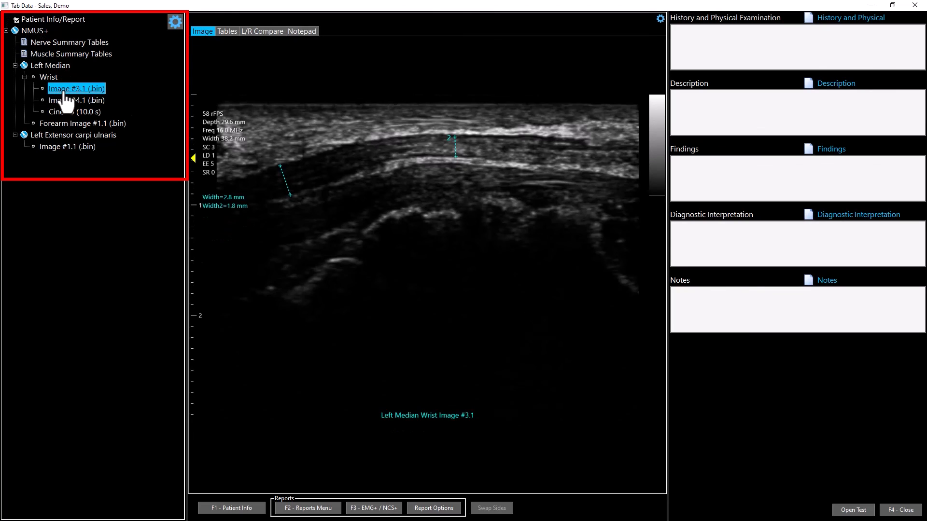
{"action": "left_click", "coordinate": [63, 101]}
{"action": "left_click", "coordinate": [64, 54]}
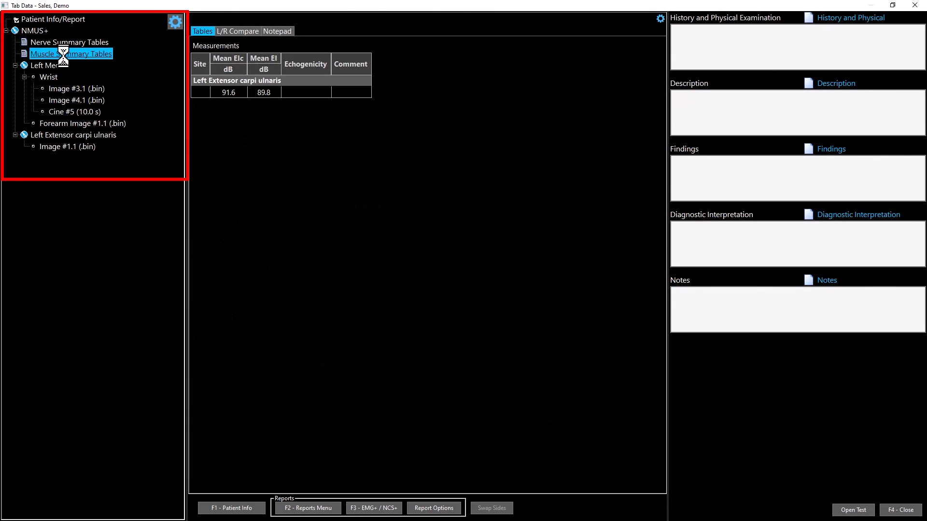
{"action": "left_click", "coordinate": [68, 43]}
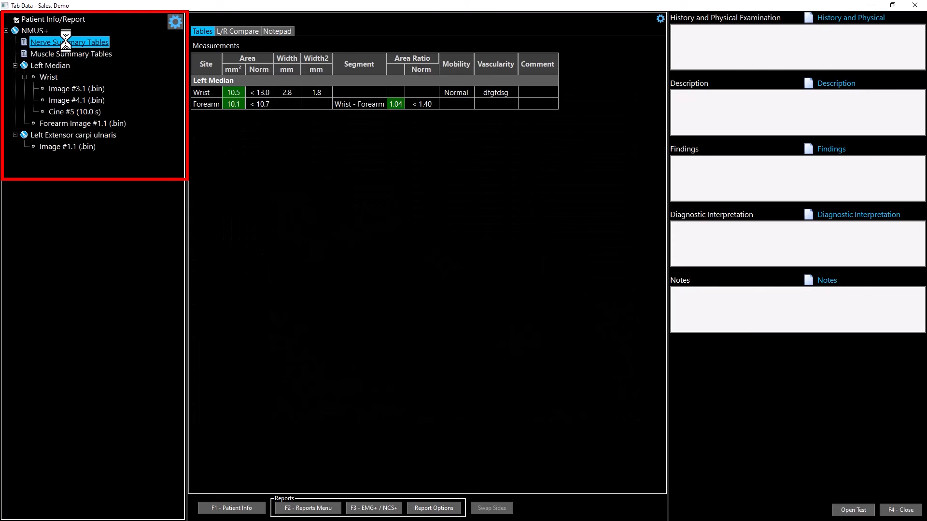
{"action": "left_click", "coordinate": [70, 101]}
{"action": "left_click", "coordinate": [68, 90]}
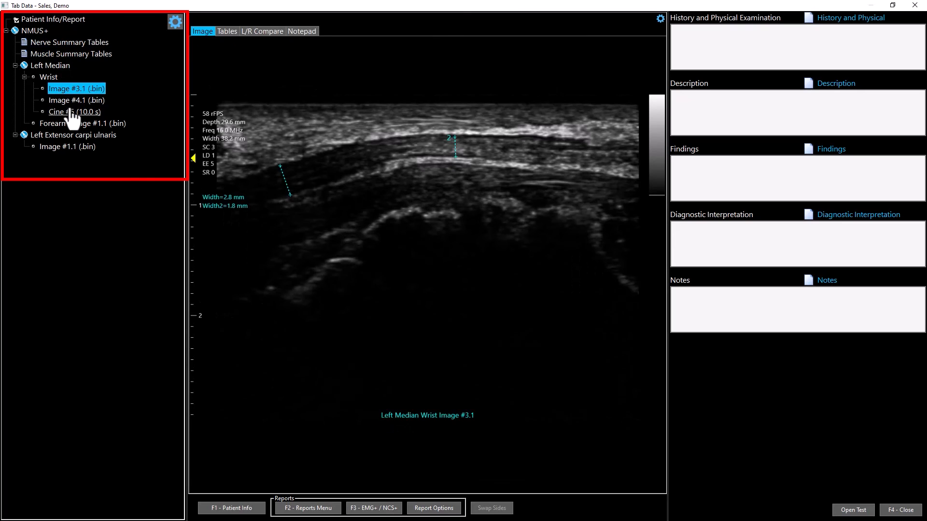
Step: Reopen Left Median Wrist Image #4.1 in the test and retrace the nerve outline with an area of about 8.8 mm²
{"action": "left_click", "coordinate": [59, 100]}
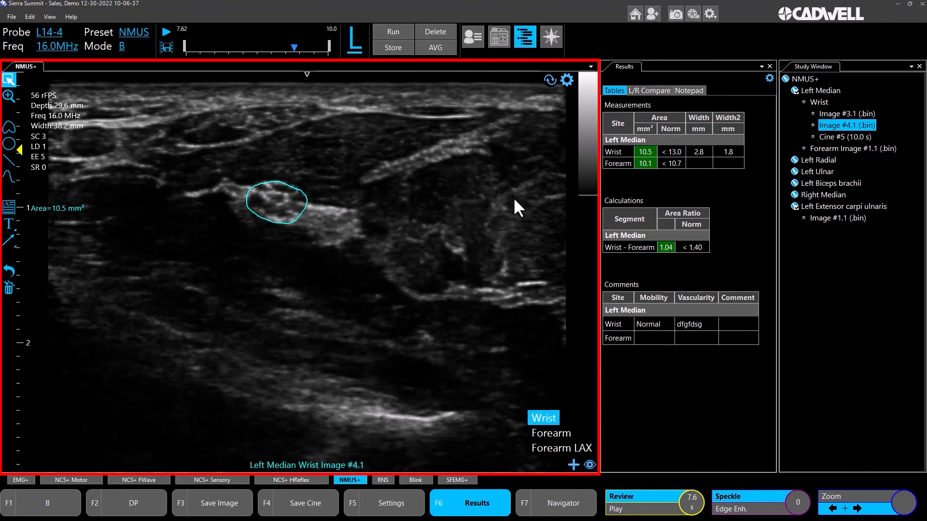
{"action": "left_click", "coordinate": [8, 268]}
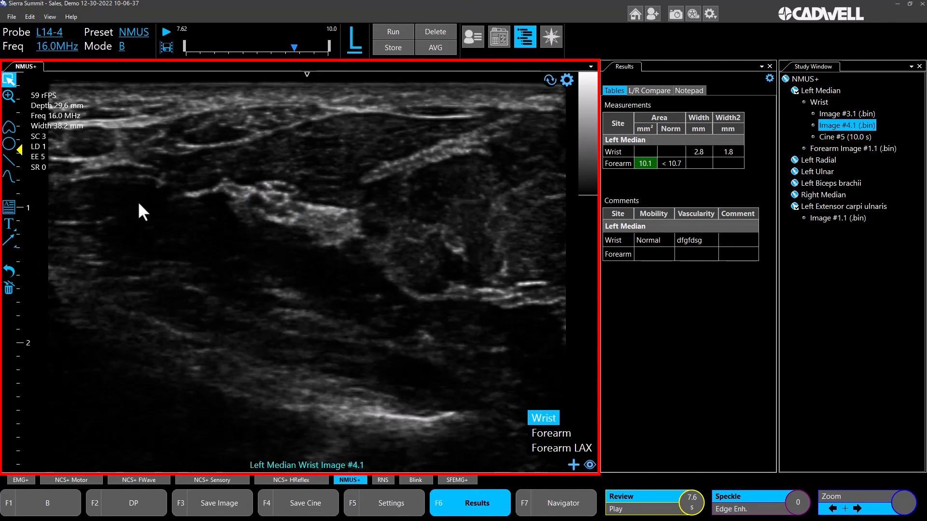
{"action": "left_click", "coordinate": [9, 126]}
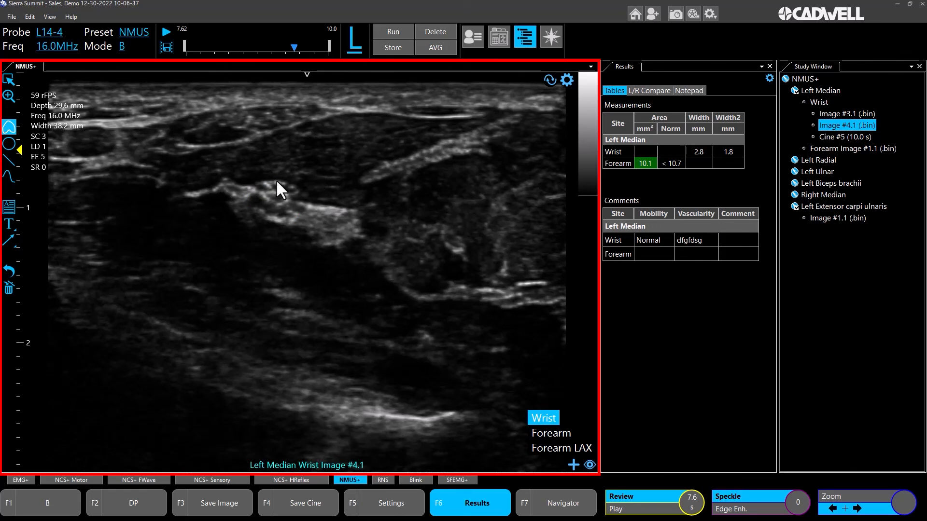
{"action": "left_click_drag", "start_coordinate": [277, 182], "coordinate": [268, 184]}
{"action": "left_click_drag", "start_coordinate": [288, 183], "coordinate": [288, 183]}
{"action": "left_click", "coordinate": [654, 124]}
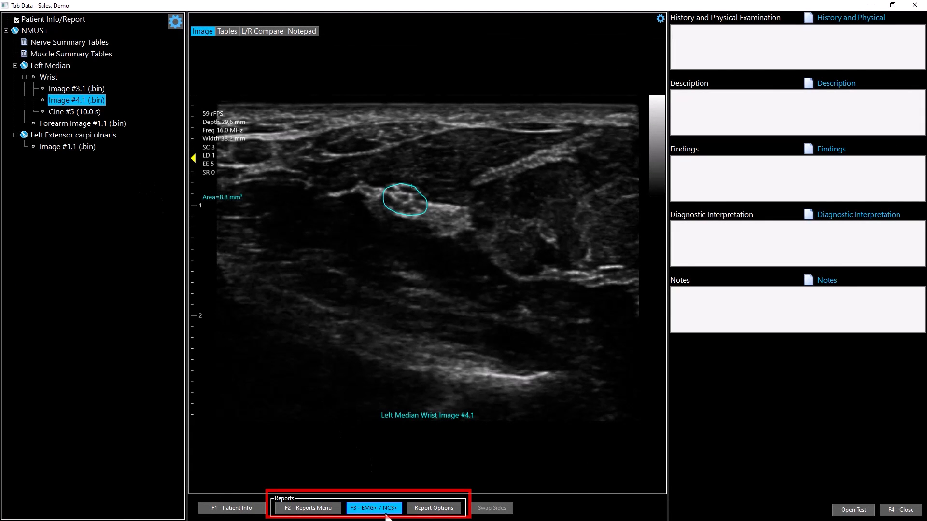
Step: Generate a report from the EMG+ / NCS+ / NMUS+ template and look through its measurement tables and ultrasound images
{"action": "left_click", "coordinate": [314, 509]}
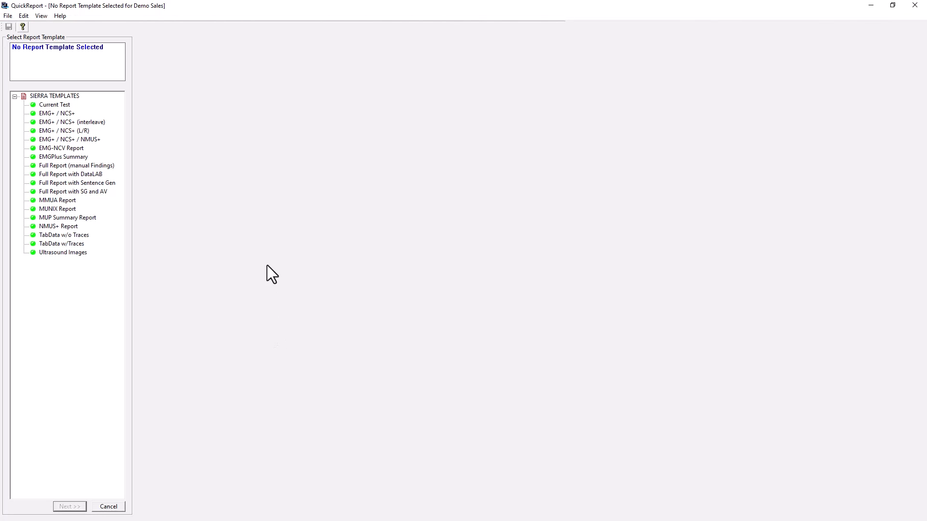
{"action": "left_click", "coordinate": [57, 139]}
{"action": "double_click", "coordinate": [57, 139]}
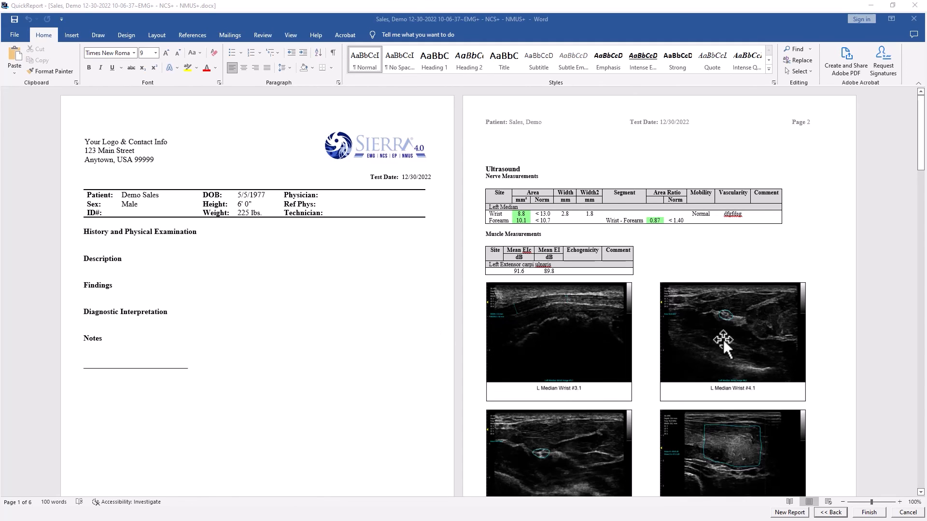
{"action": "scroll", "coordinate": [545, 349], "scroll_direction": "down", "scroll_amount": 2}
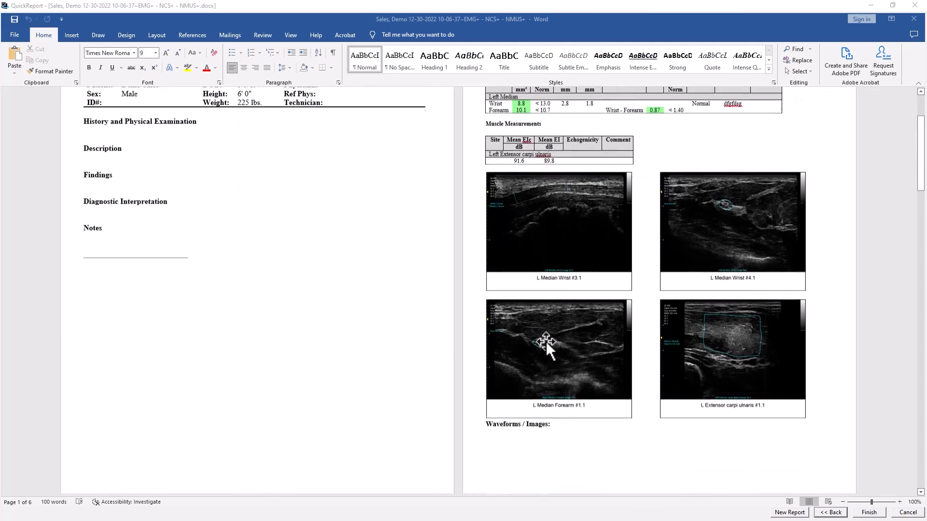
{"action": "scroll", "coordinate": [546, 343], "scroll_direction": "down", "scroll_amount": 6}
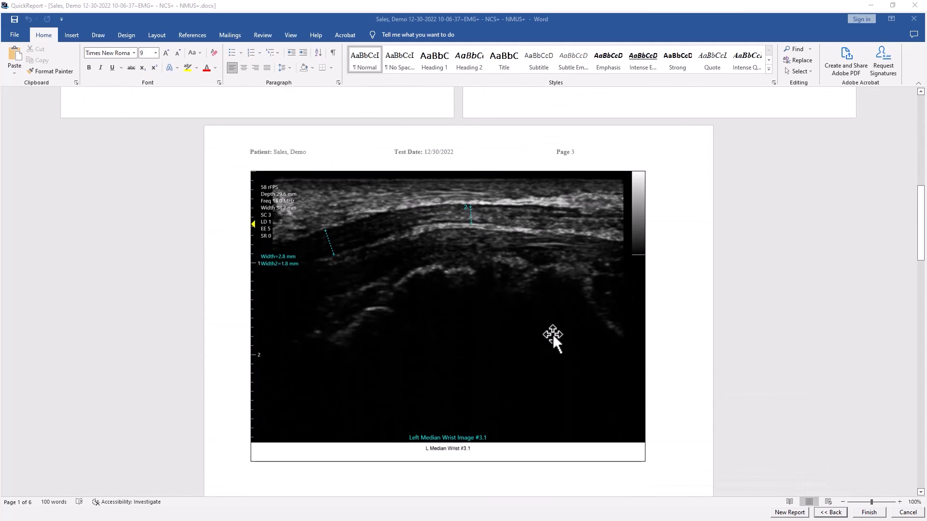
{"action": "scroll", "coordinate": [553, 334], "scroll_direction": "up", "scroll_amount": 5}
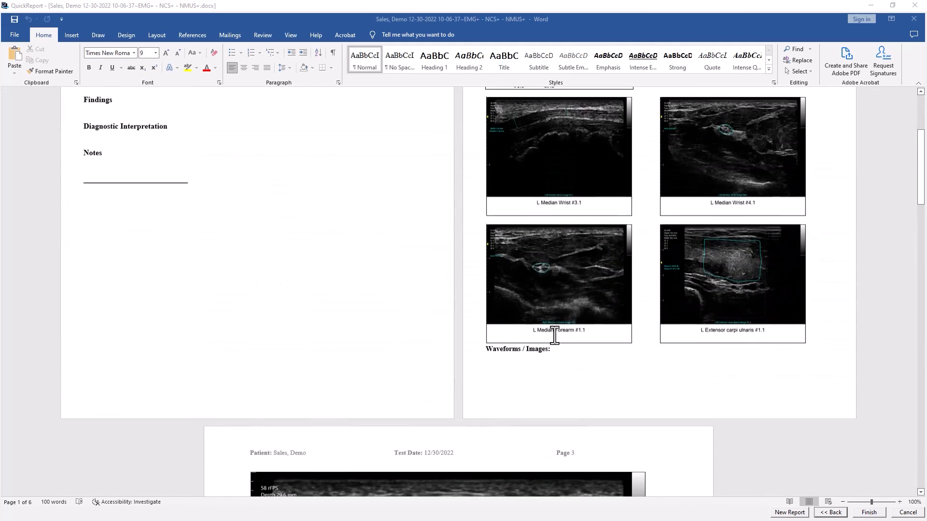
{"action": "scroll", "coordinate": [554, 335], "scroll_direction": "up", "scroll_amount": 3}
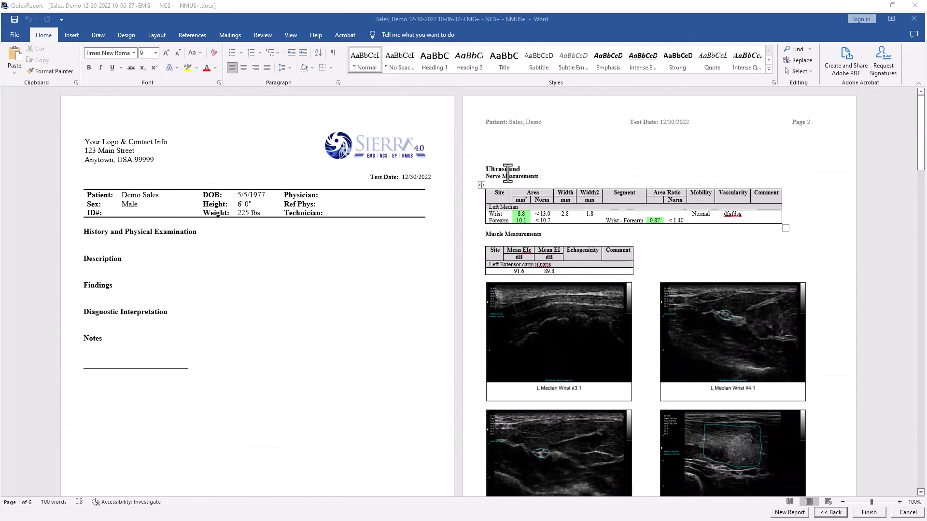